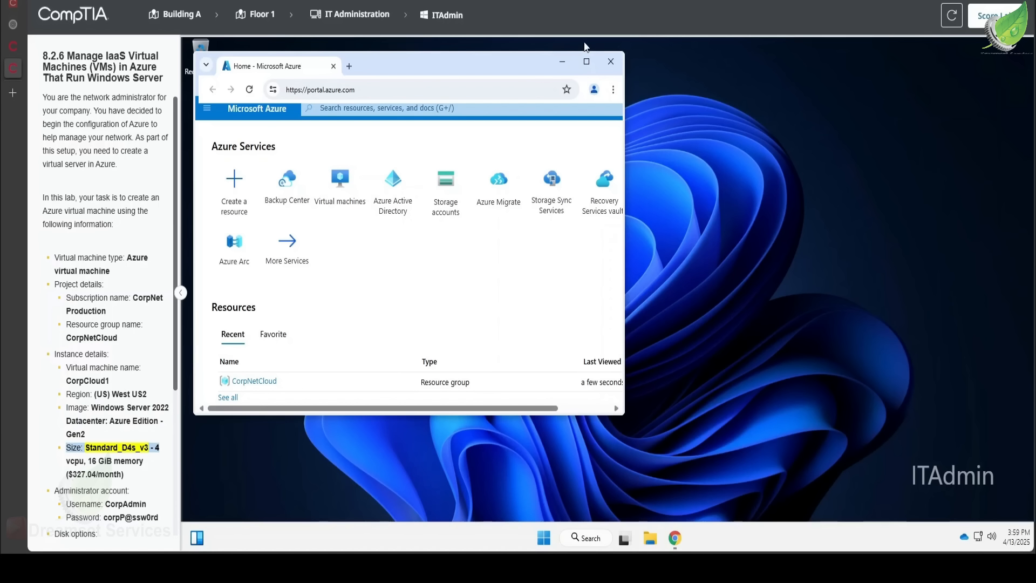
Maximize the browser window and review the lab's virtual machine requirements, including the administrator account and disk options
left_click(586, 61)
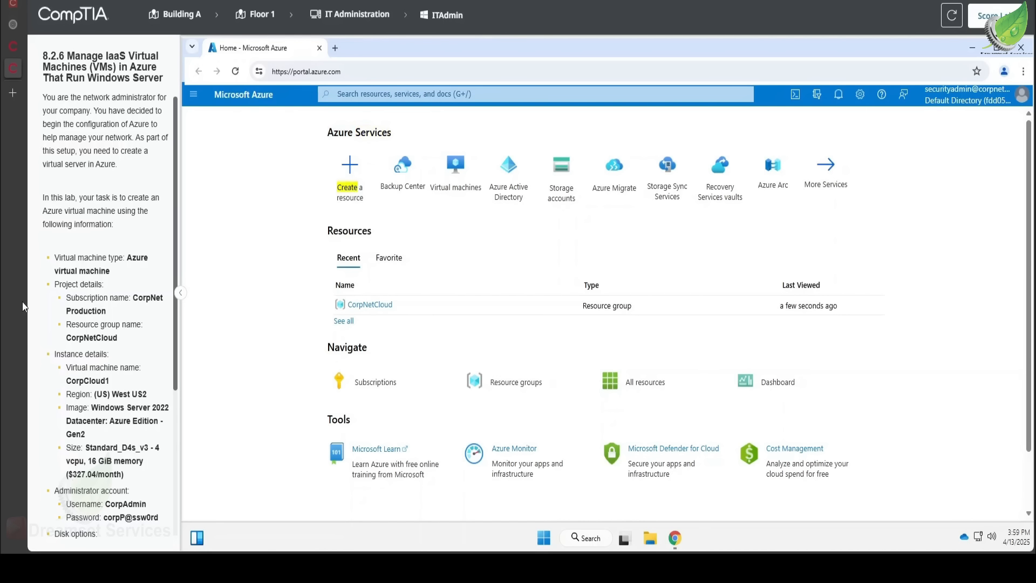
mouse_move(44, 305)
scroll(122, 458, "down", 3)
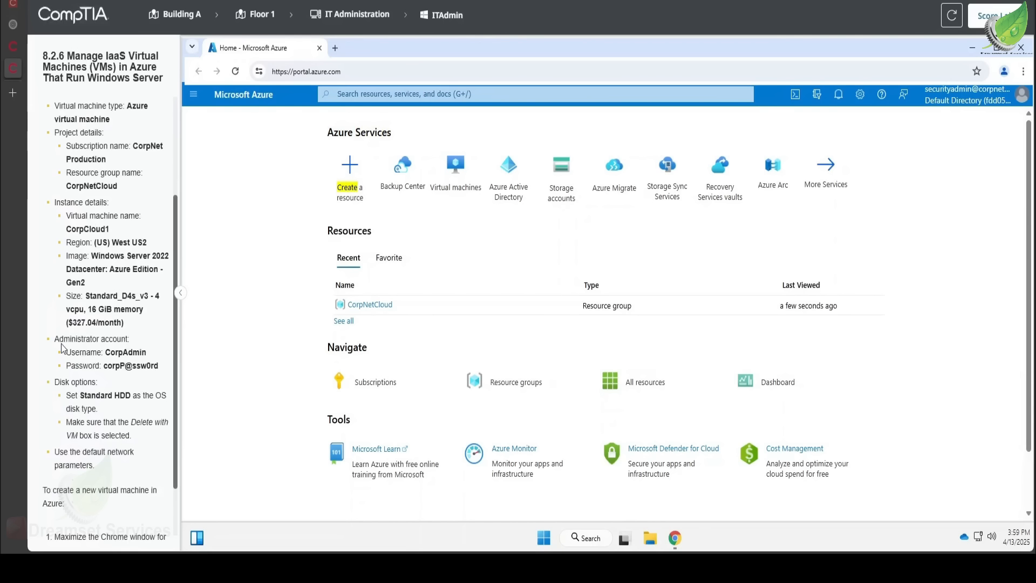
left_click_drag(60, 335, 117, 339)
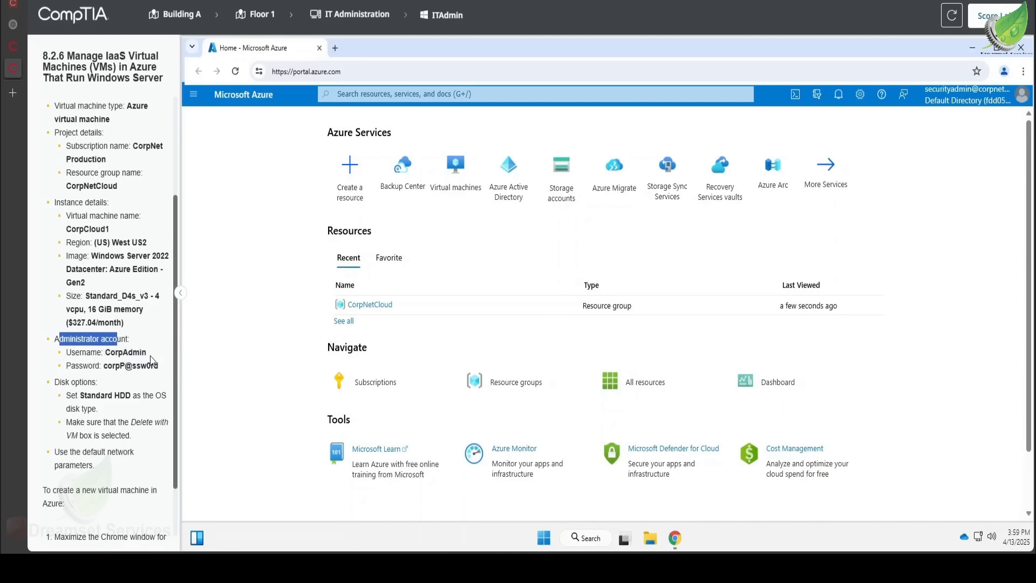
left_click(152, 360)
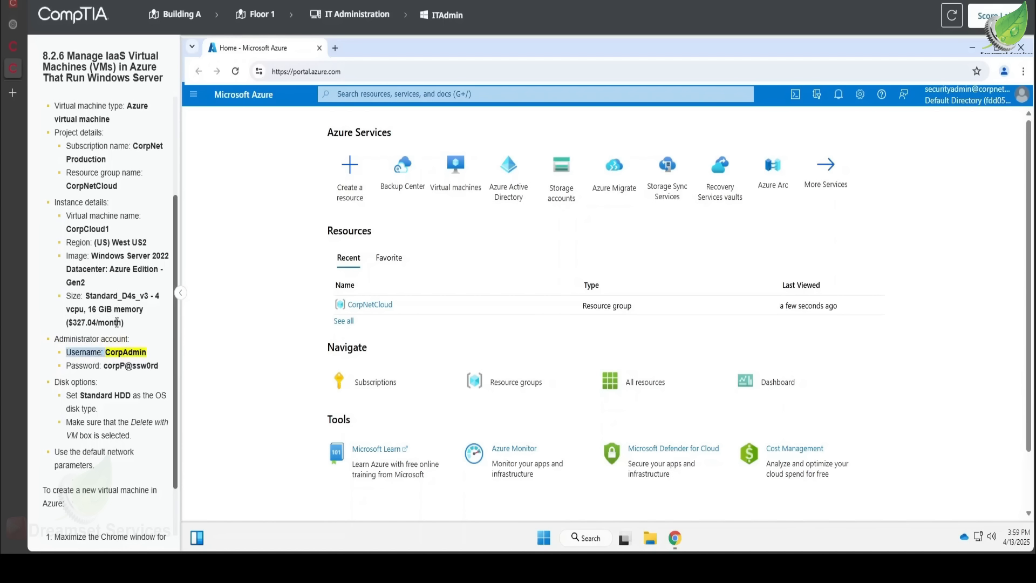
scroll(117, 321, "down", 1)
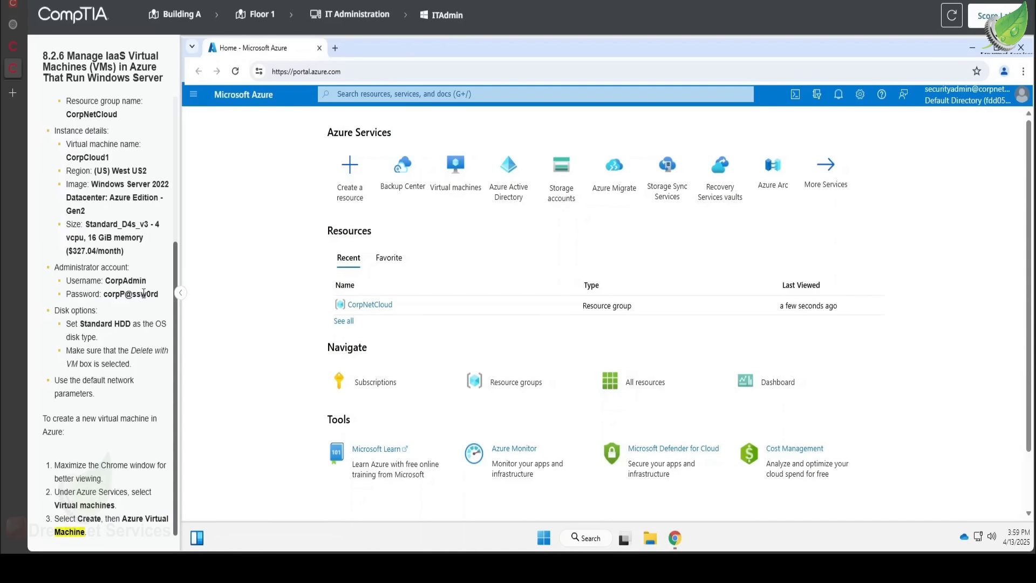
Start creating a new Azure virtual machine from the Virtual machines service
left_click(465, 193)
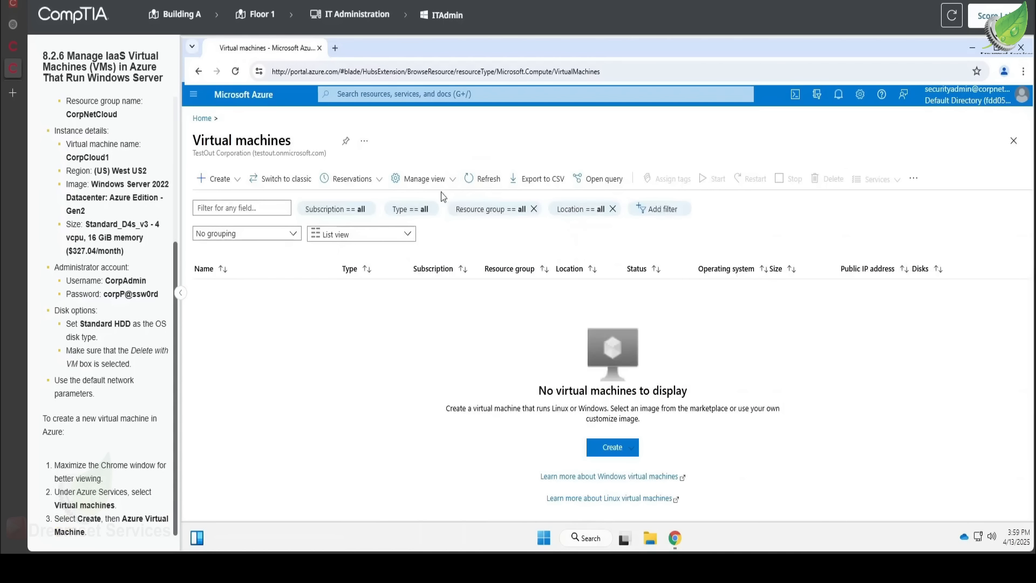
left_click(207, 185)
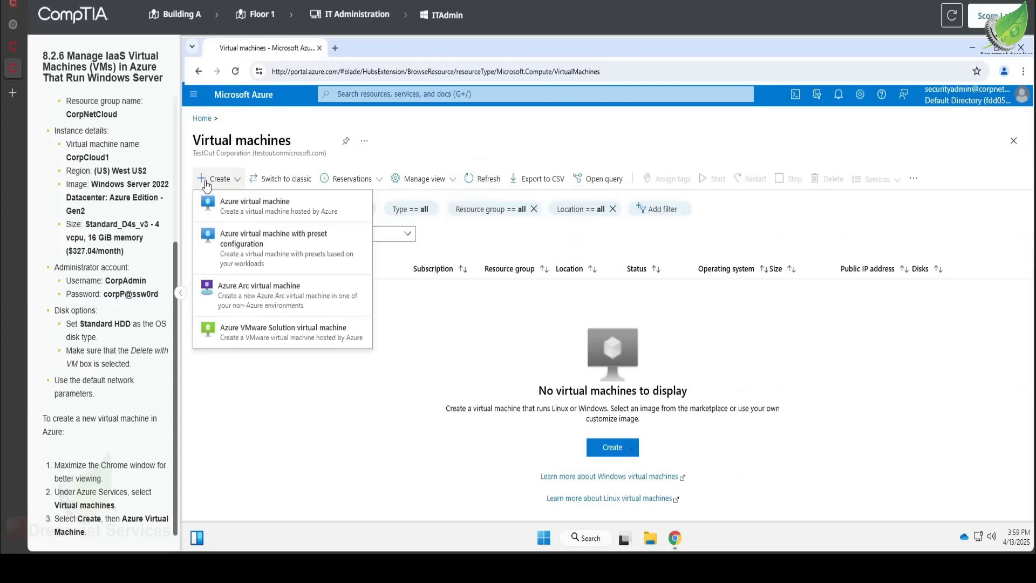
left_click(242, 204)
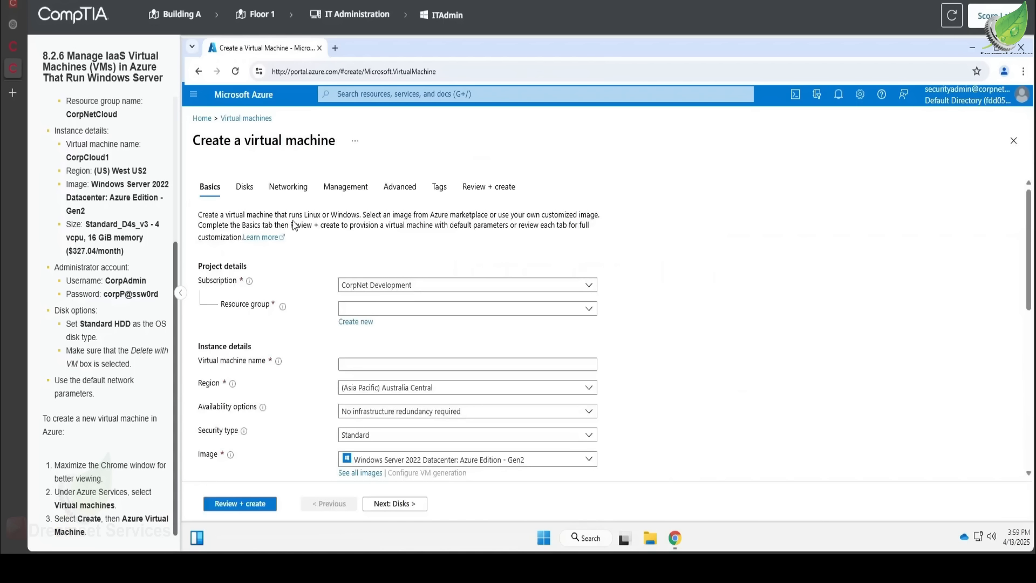
Set the subscription to CorpNet Production and check the resource group against the required name CorpNetCloud in the lab instructions
left_click(400, 286)
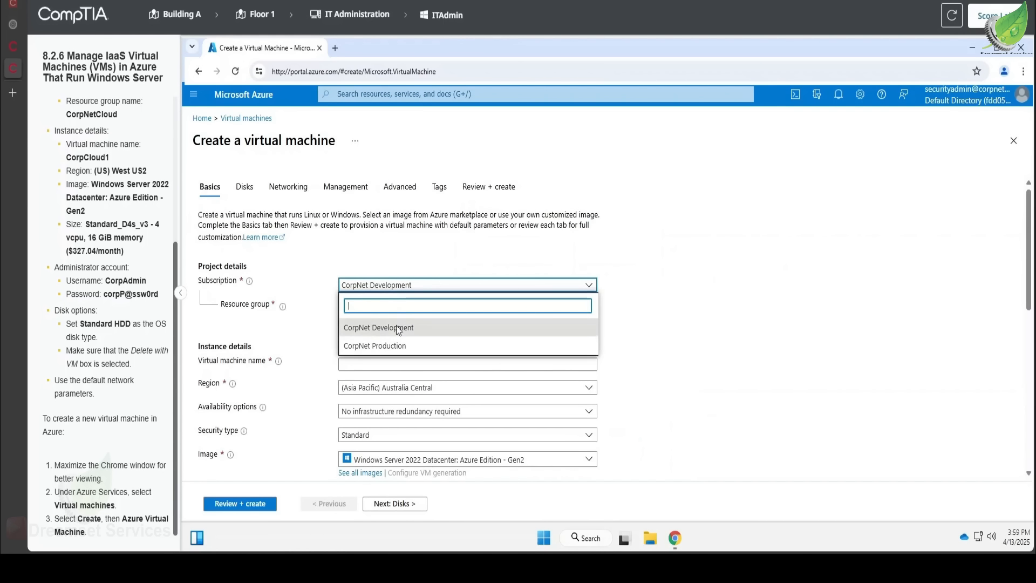
left_click(394, 346)
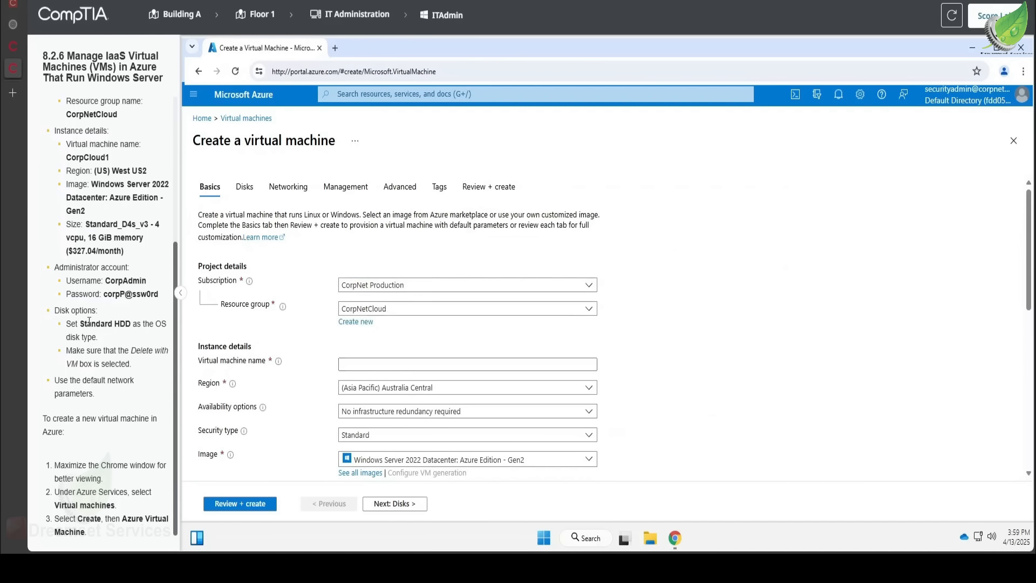
scroll(89, 321, "up", 5)
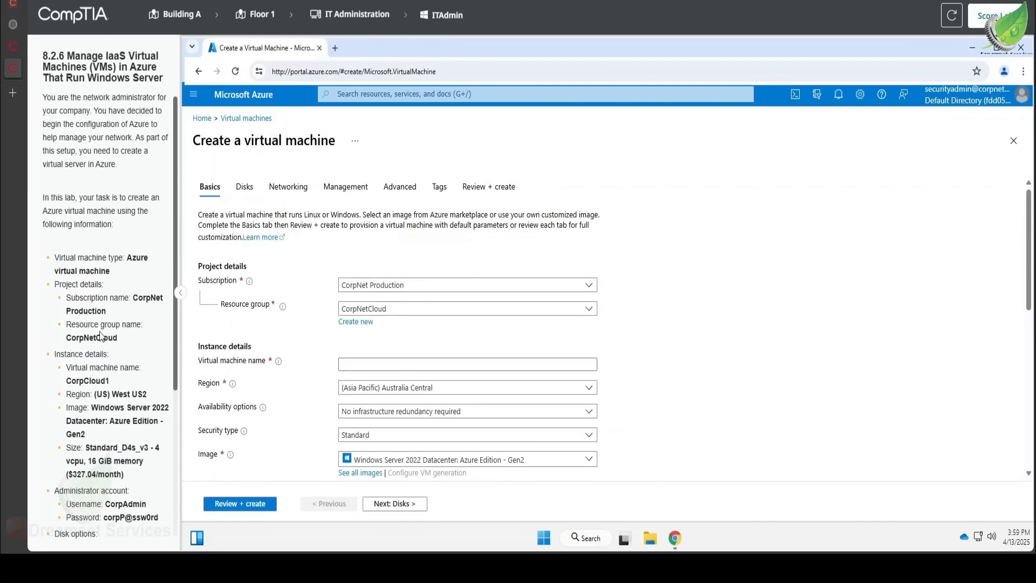
left_click_drag(65, 338, 116, 340)
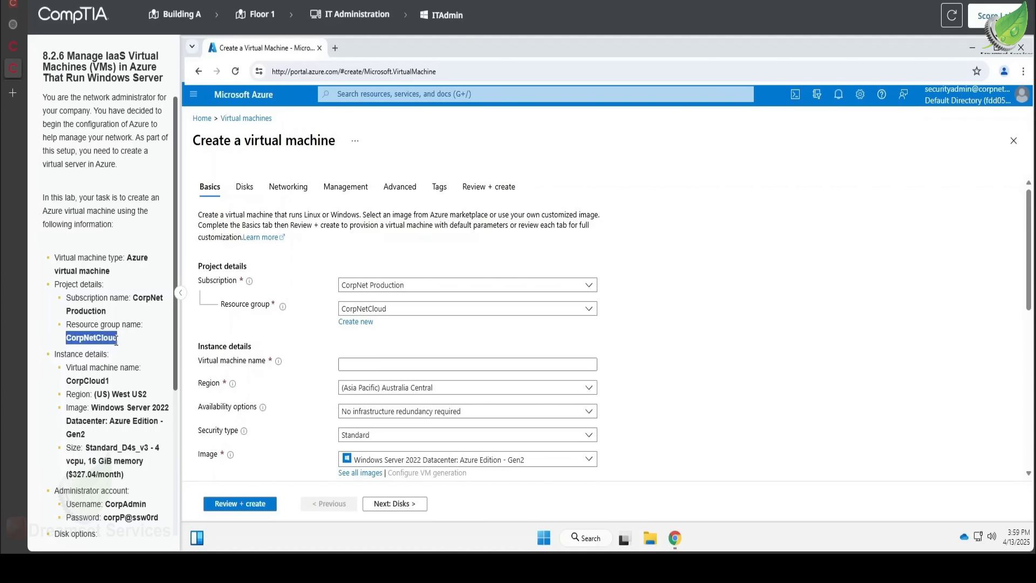
key("ctrl+c")
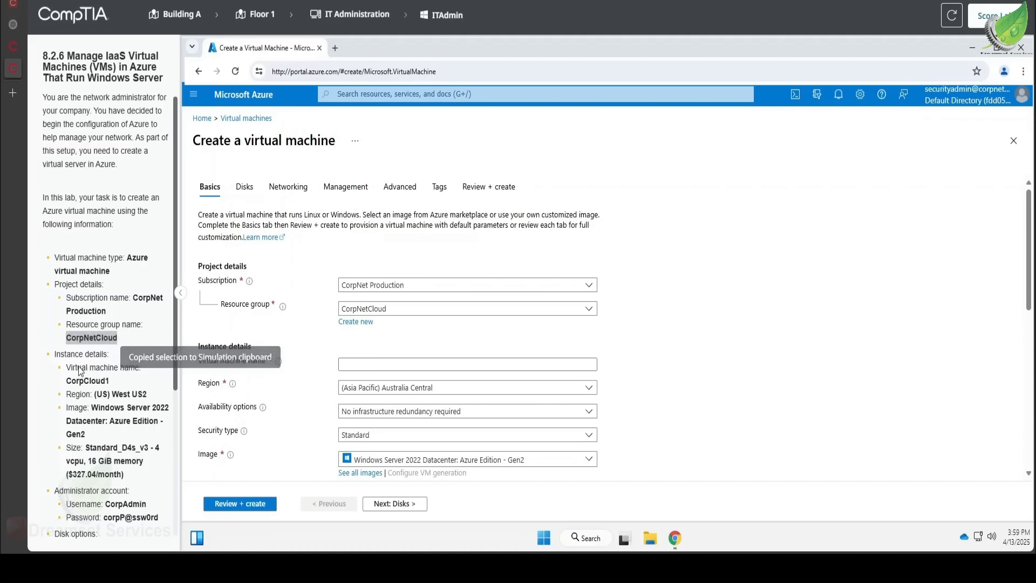
Name the virtual machine CorpCloud1, copying the name from the lab instructions
scroll(85, 365, "down", 3)
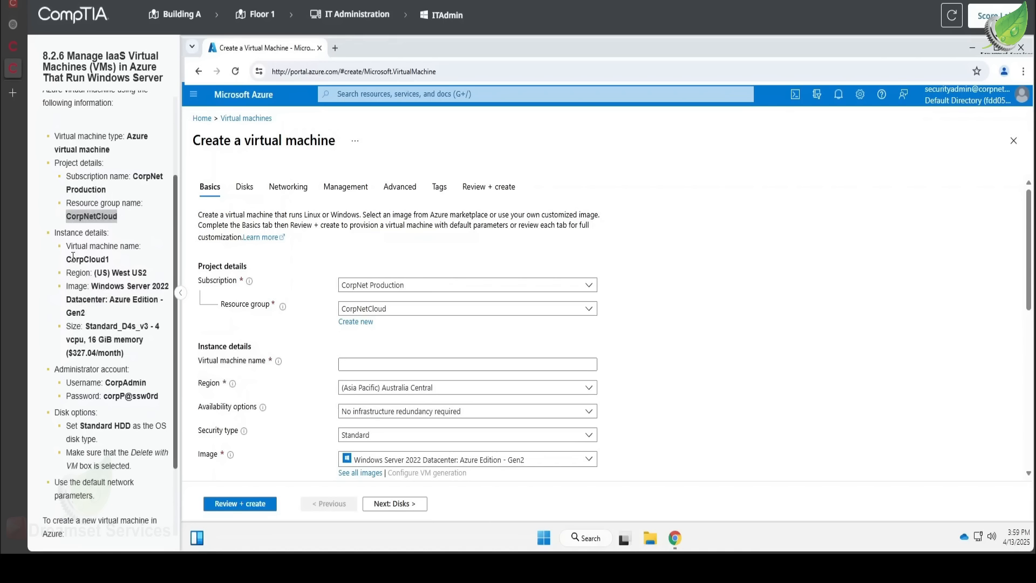
left_click_drag(68, 258, 110, 261)
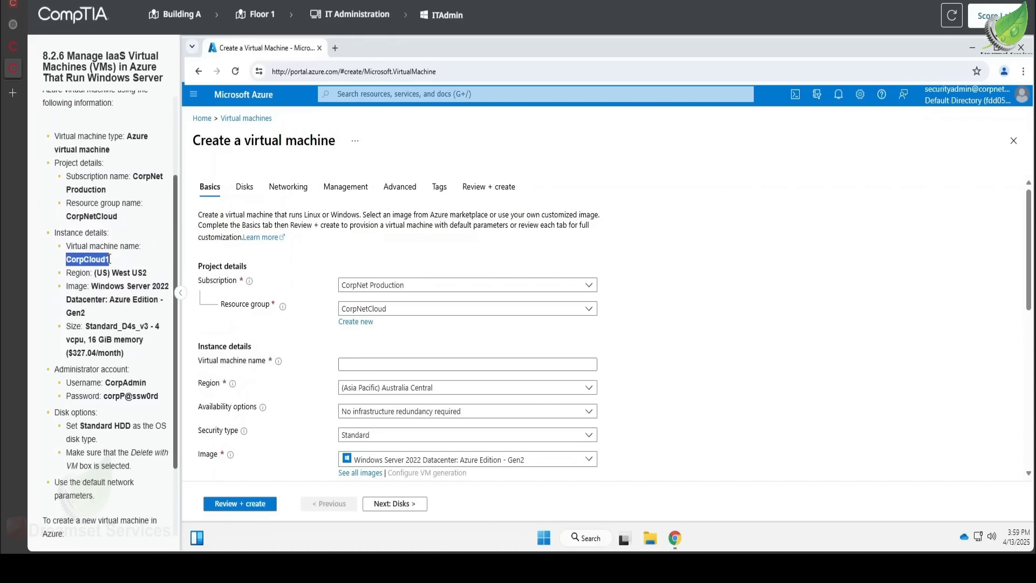
key("ctrl+c")
left_click(386, 363)
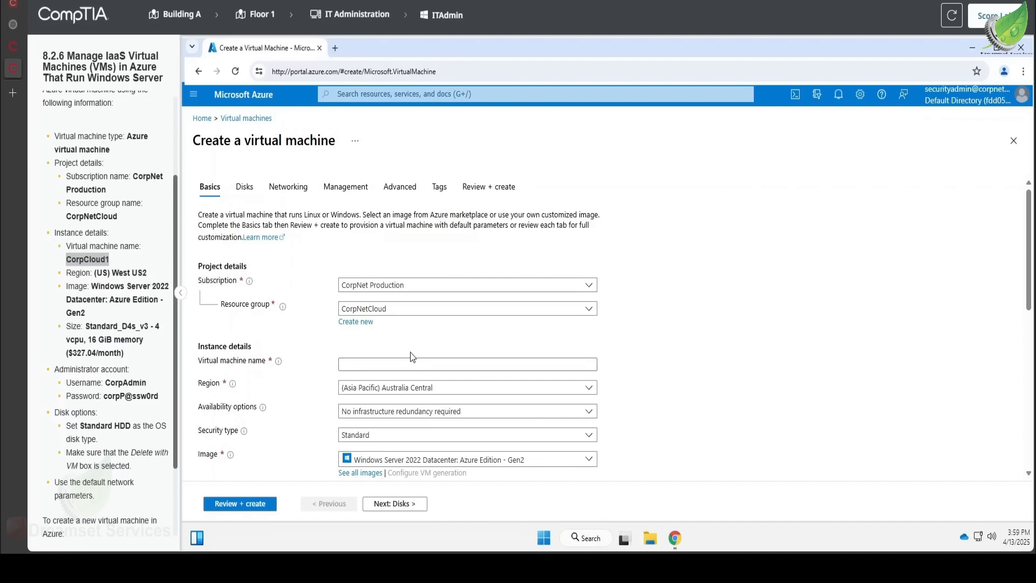
key("ctrl+v")
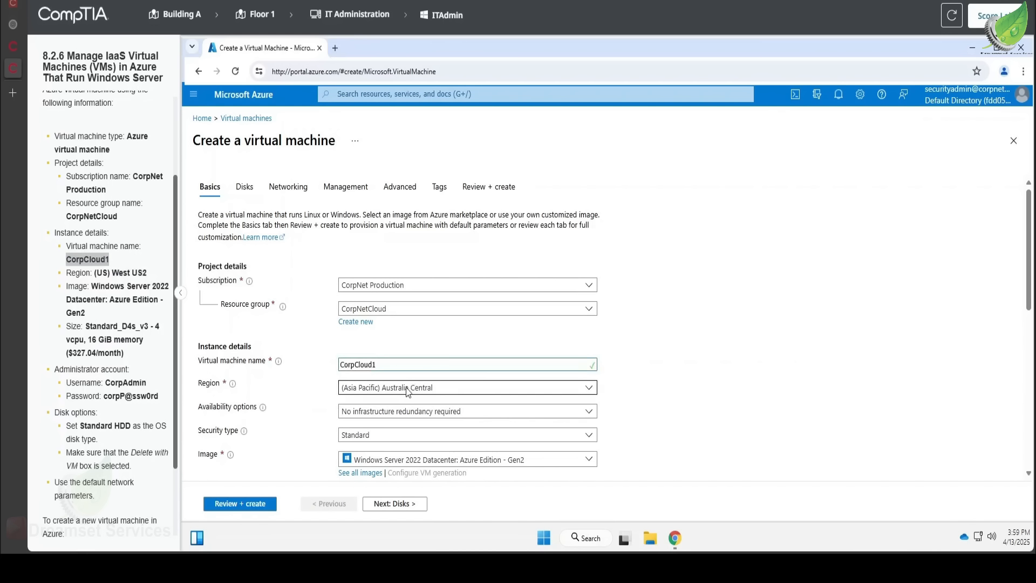
Set the virtual machine's region to (US) East US 2
left_click(408, 397)
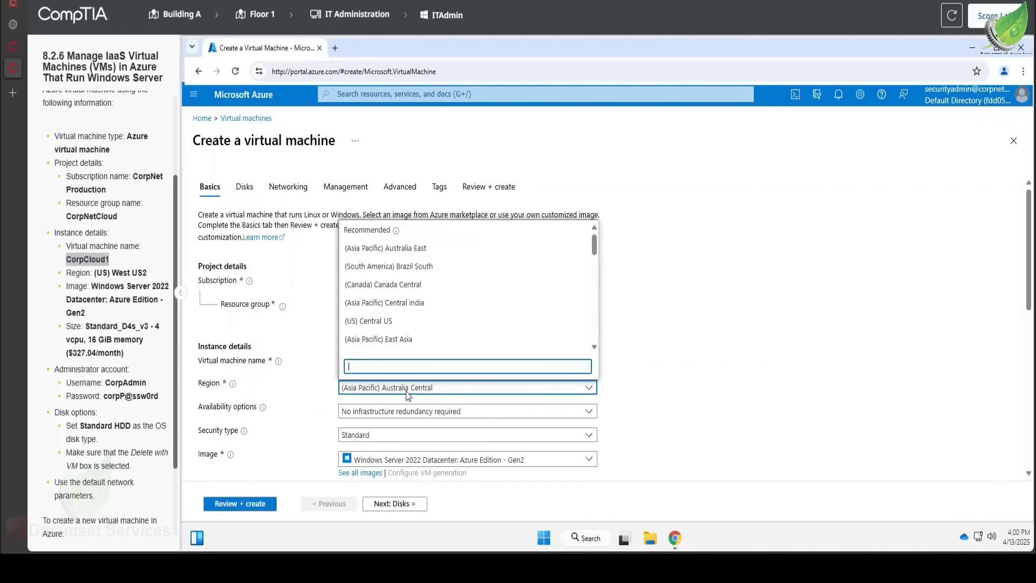
type("us")
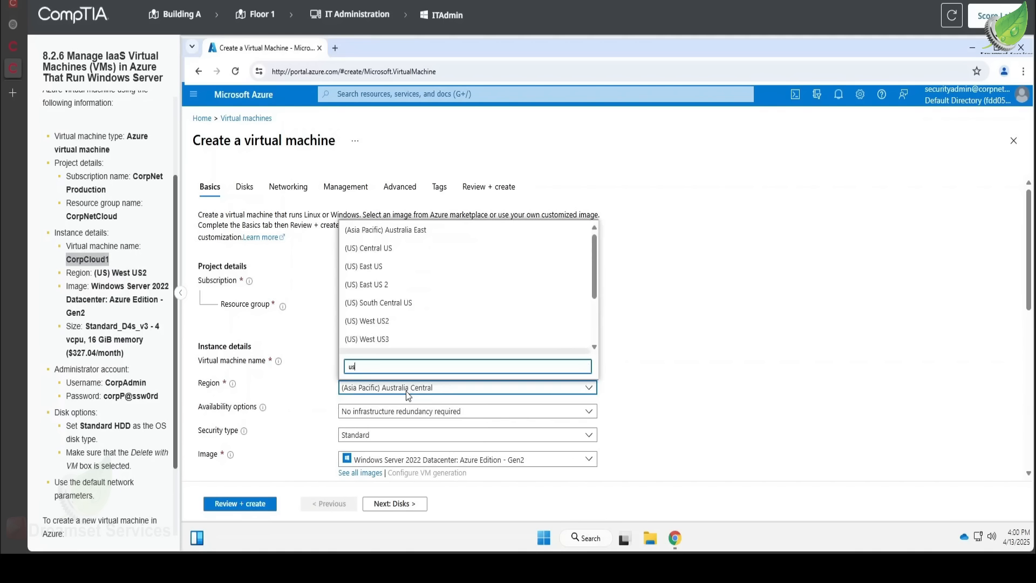
left_click(391, 285)
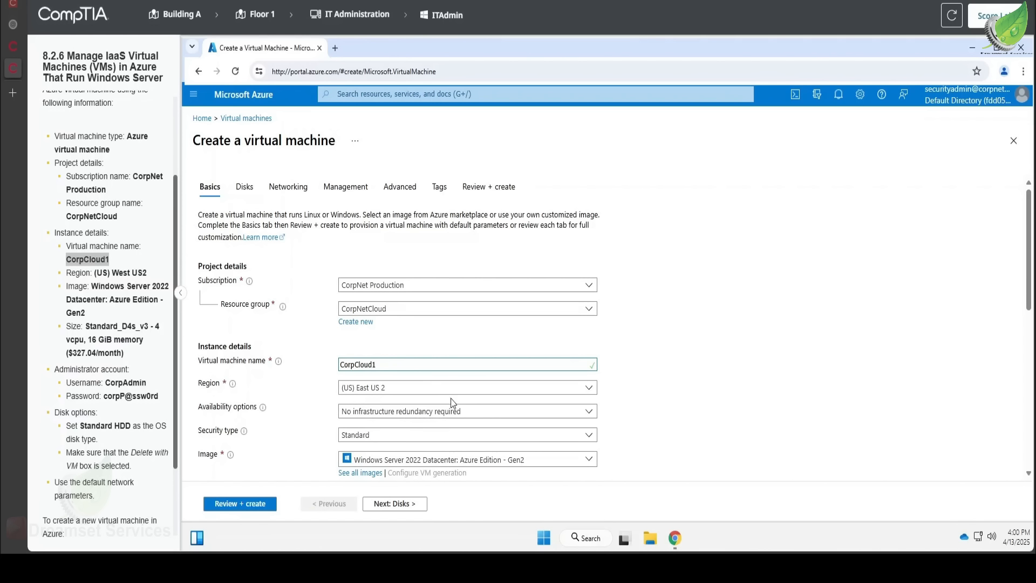
Set the virtual machine's region to (US) West US2
left_click(412, 390)
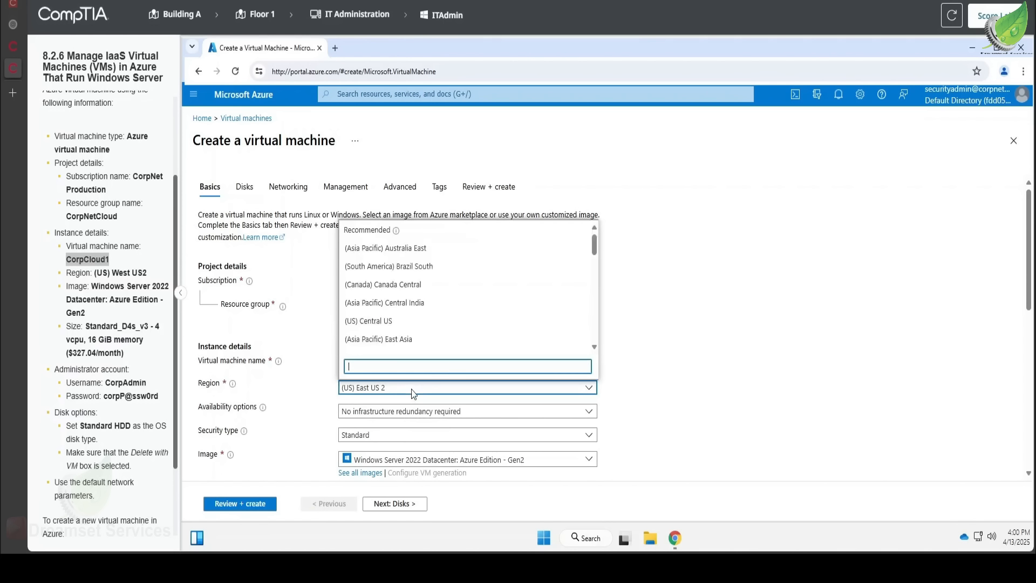
type("us")
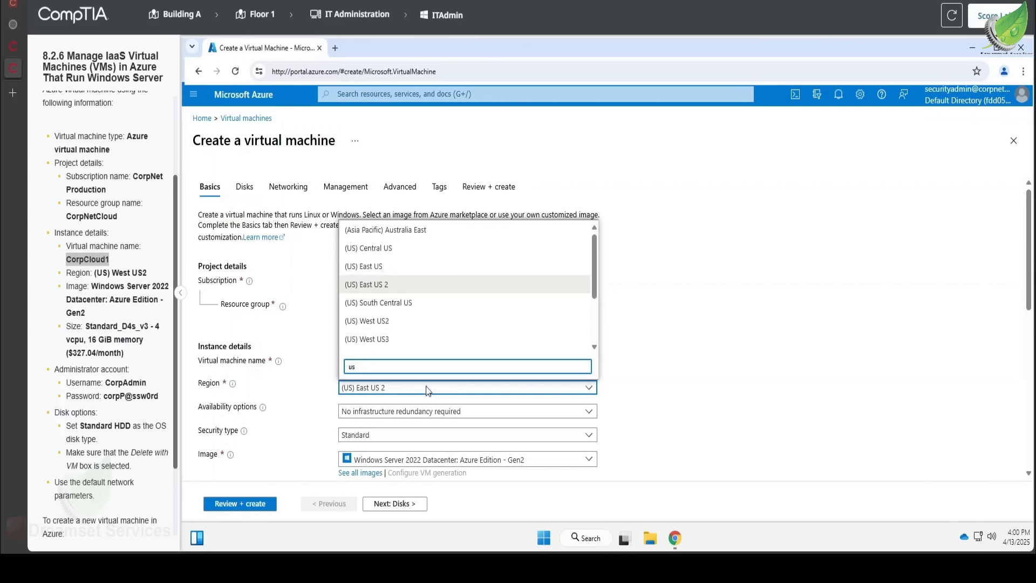
left_click(387, 319)
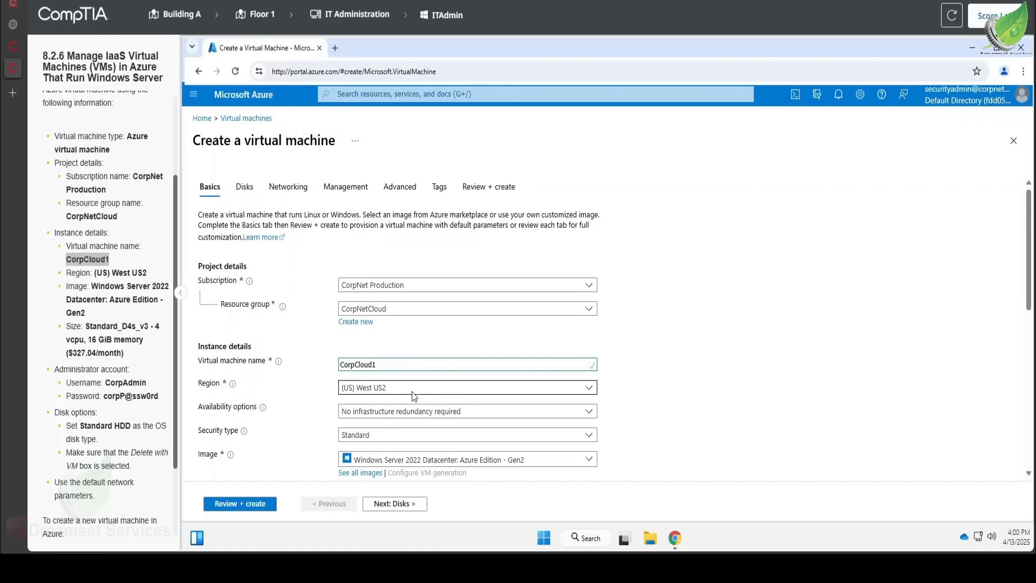
Set the virtual machine's size to Standard_D4s_v3 - 4 vcpu, 16 GiB memory
scroll(435, 404, "down", 2)
scroll(435, 404, "down", 2)
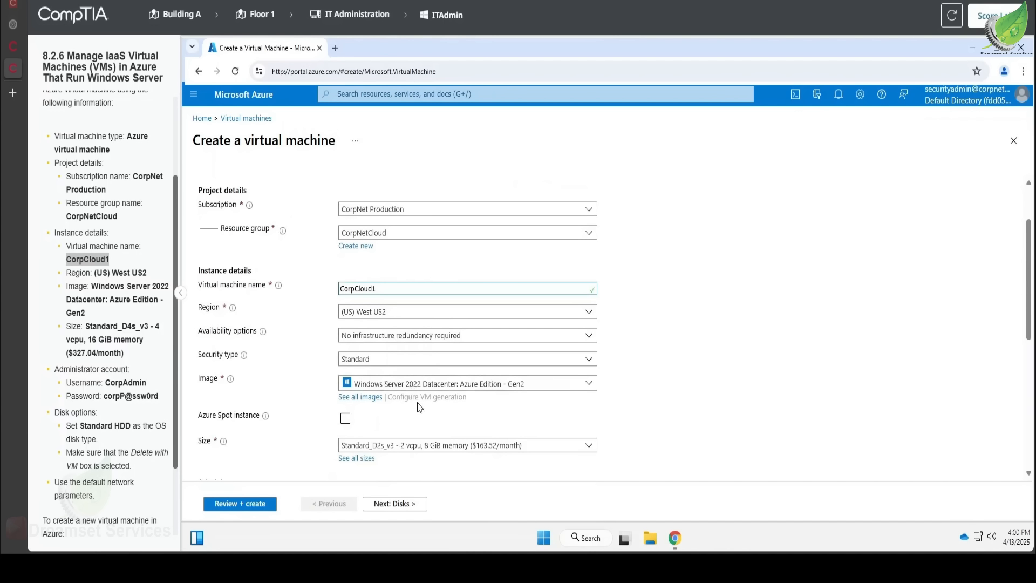
scroll(416, 405, "down", 3)
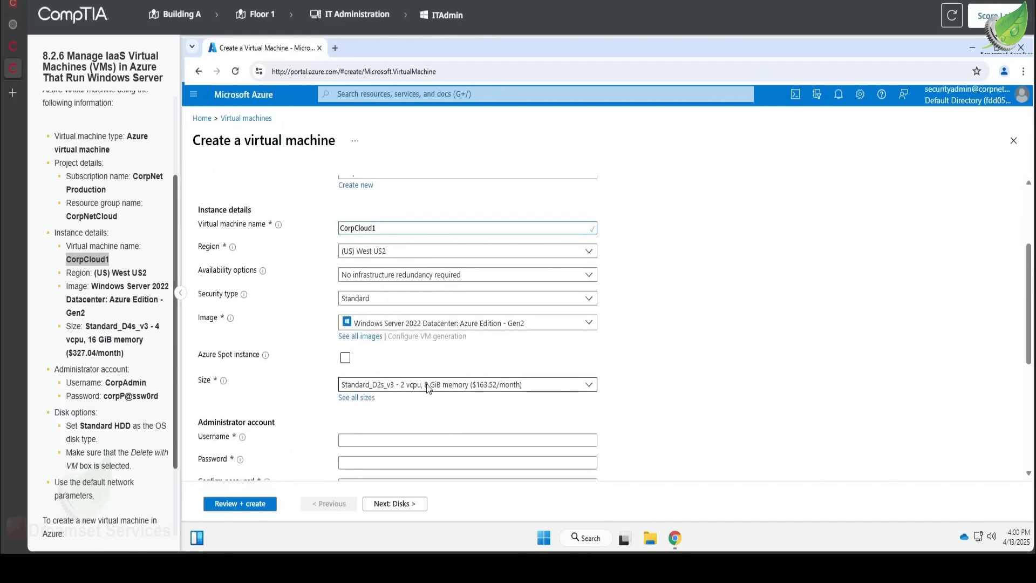
left_click(427, 384)
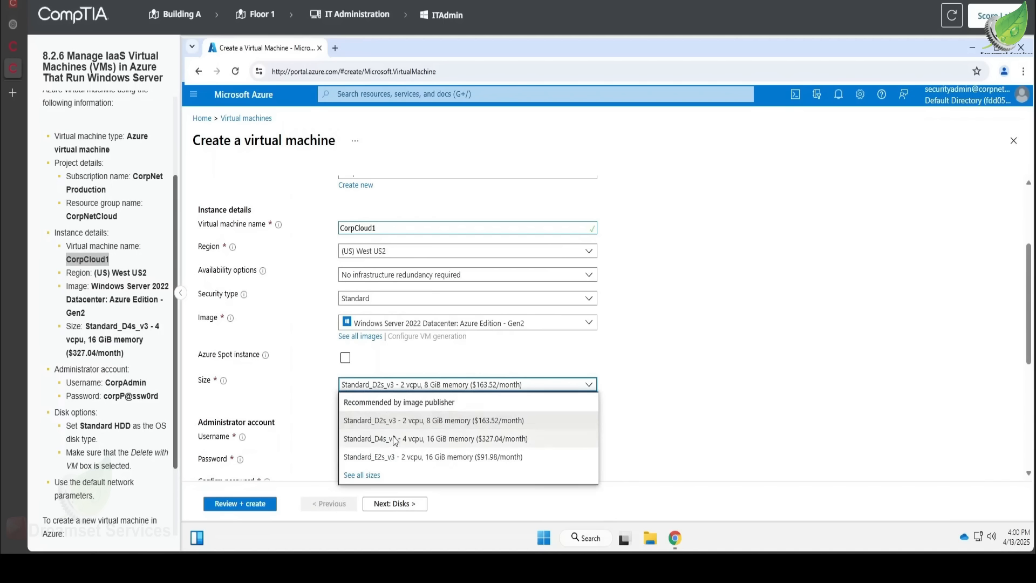
left_click(454, 439)
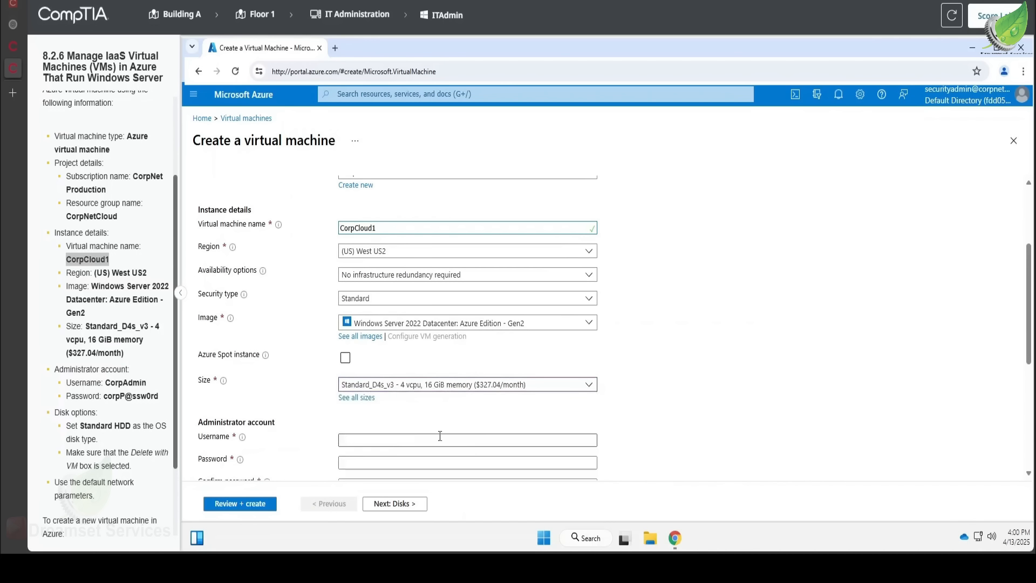
Set the administrator account's username to CorpAdmin, copying it from the lab instructions
scroll(335, 397, "down", 3)
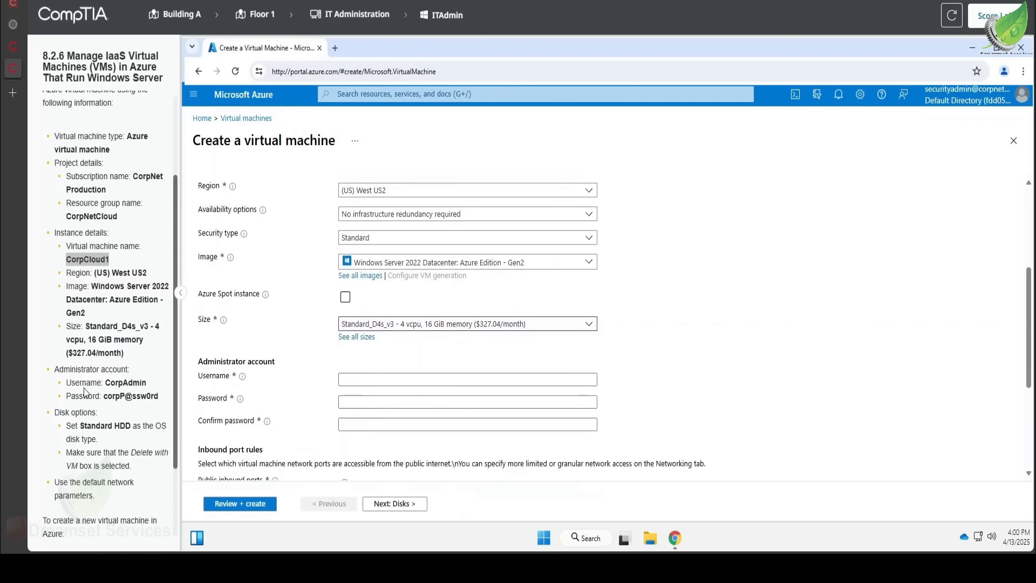
left_click_drag(108, 386, 158, 384)
key("ctrl+c")
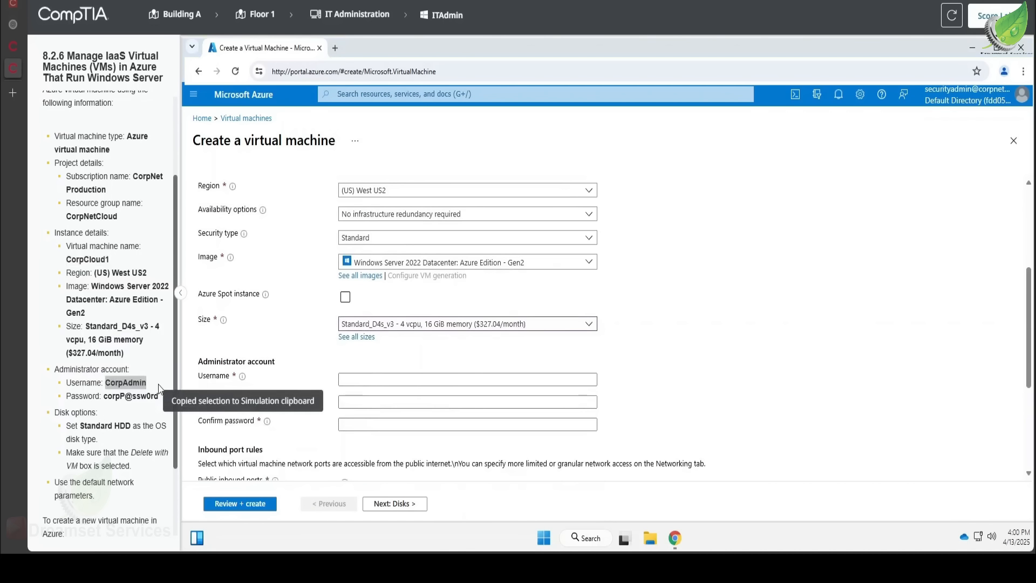
left_click(381, 381)
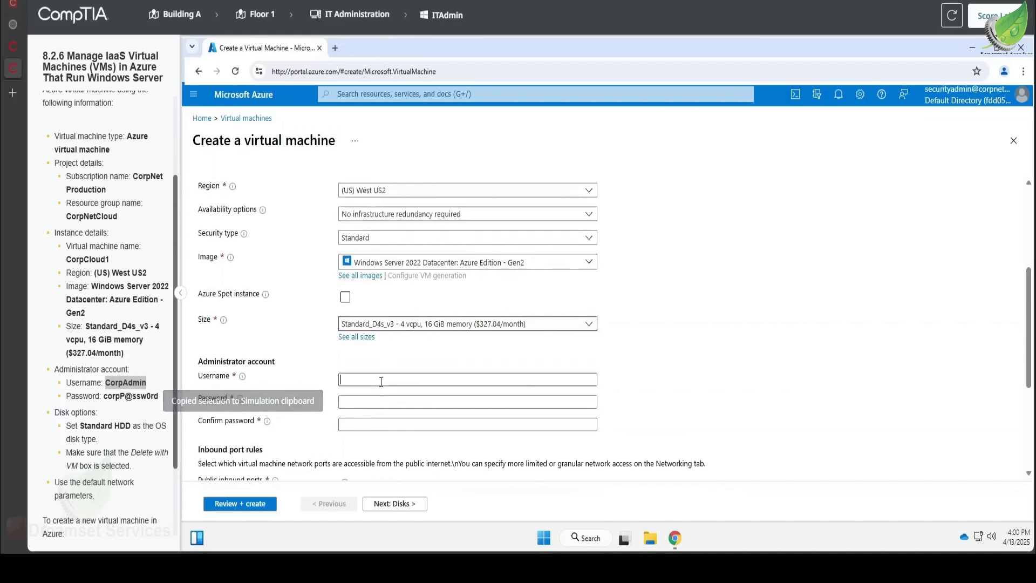
key("ctrl+v")
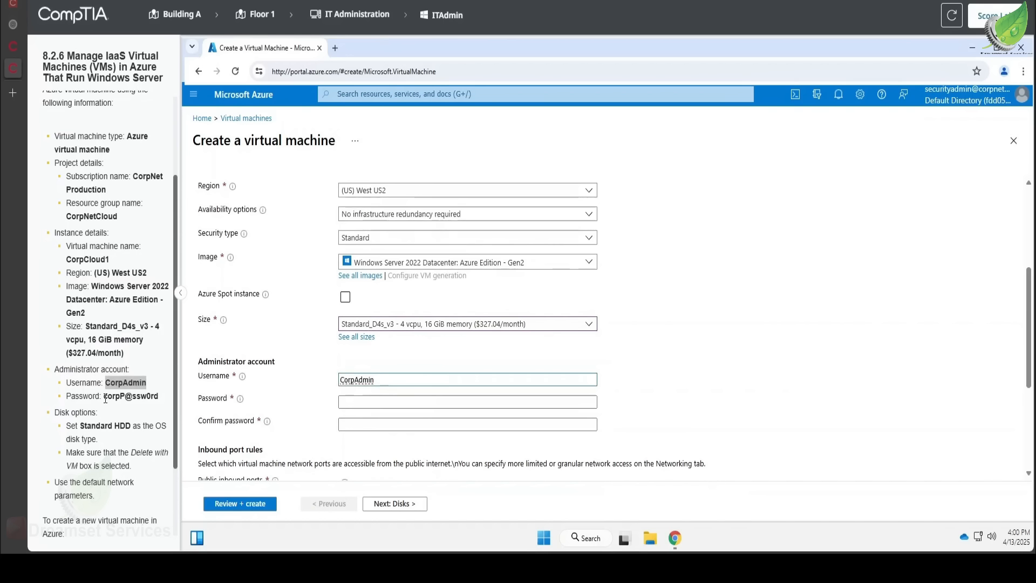
Copy the administrator password from the lab instructions into both the password and confirm password fields
left_click_drag(106, 400, 158, 398)
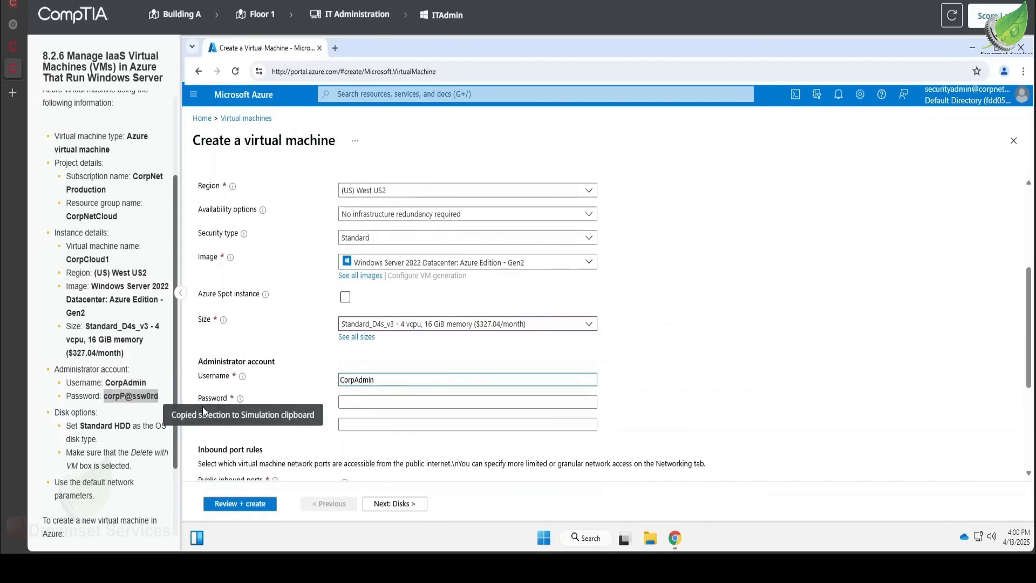
left_click(377, 402)
key("ctrl+v")
left_click(347, 425)
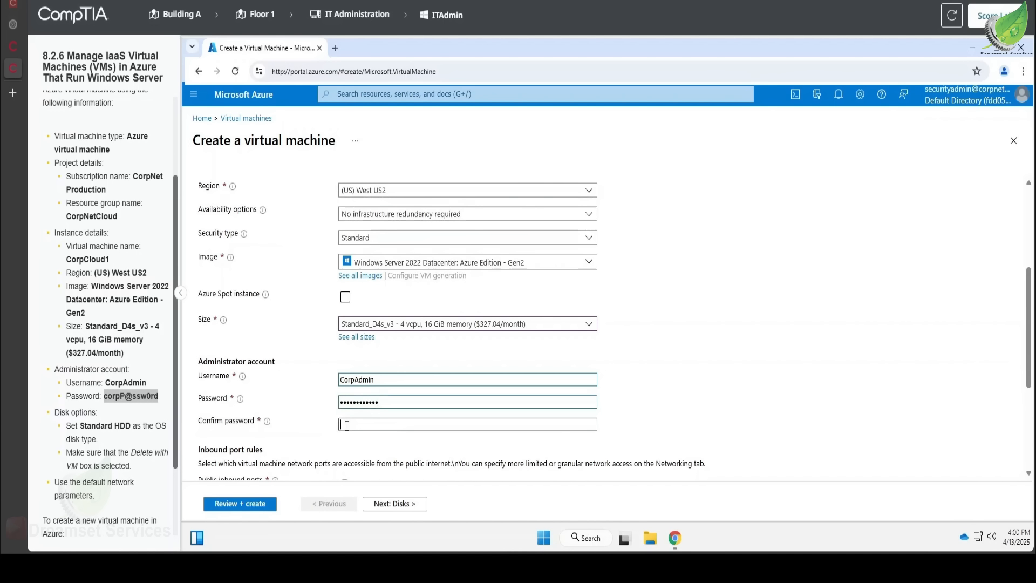
key("ctrl+v")
scroll(335, 429, "down", 1)
scroll(335, 429, "down", 3)
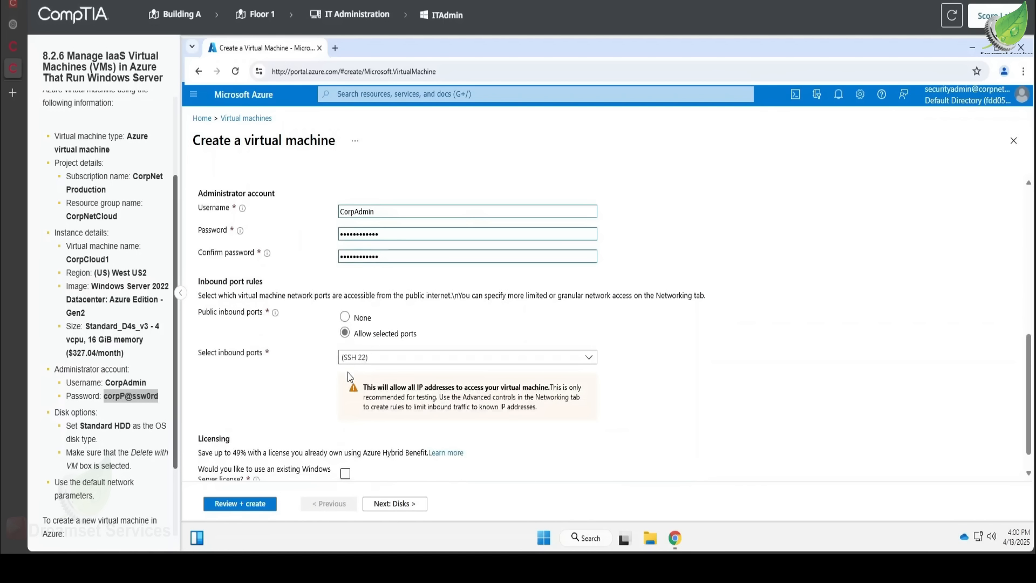
scroll(365, 378, "down", 1)
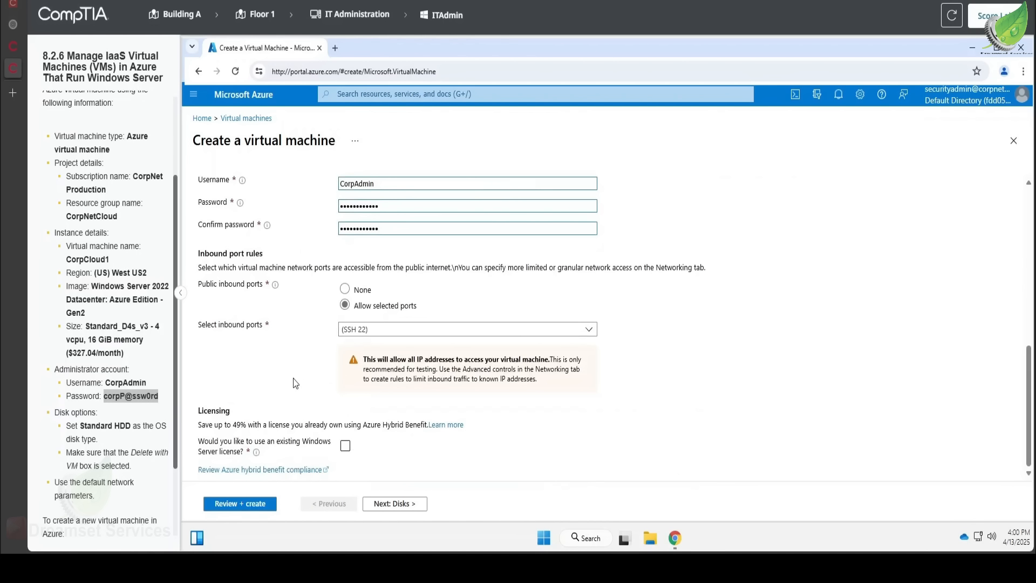
Set the virtual machine's OS disk type to Standard HDD and make sure Delete with VM is selected
left_click(395, 505)
left_click(412, 277)
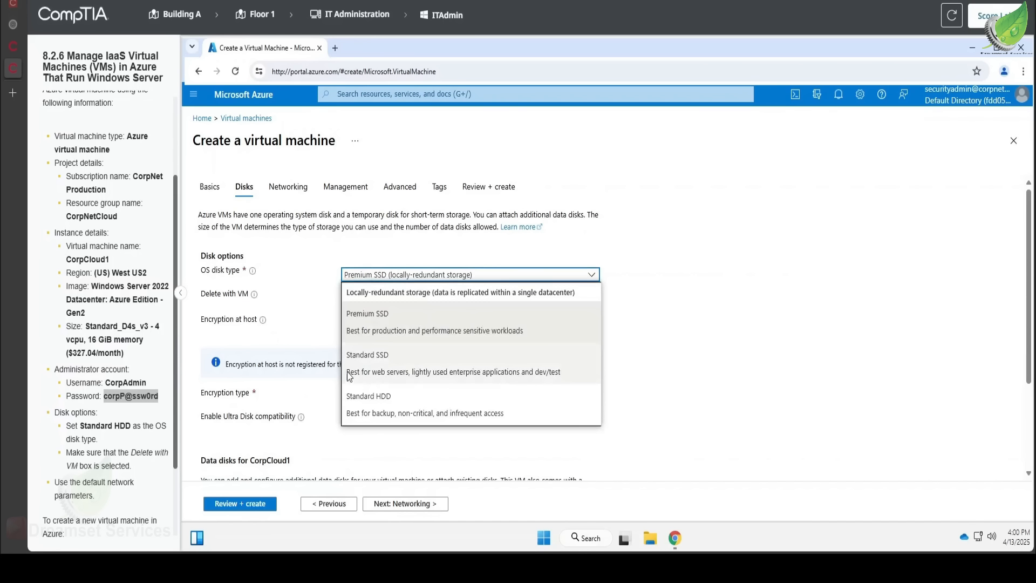
left_click(383, 407)
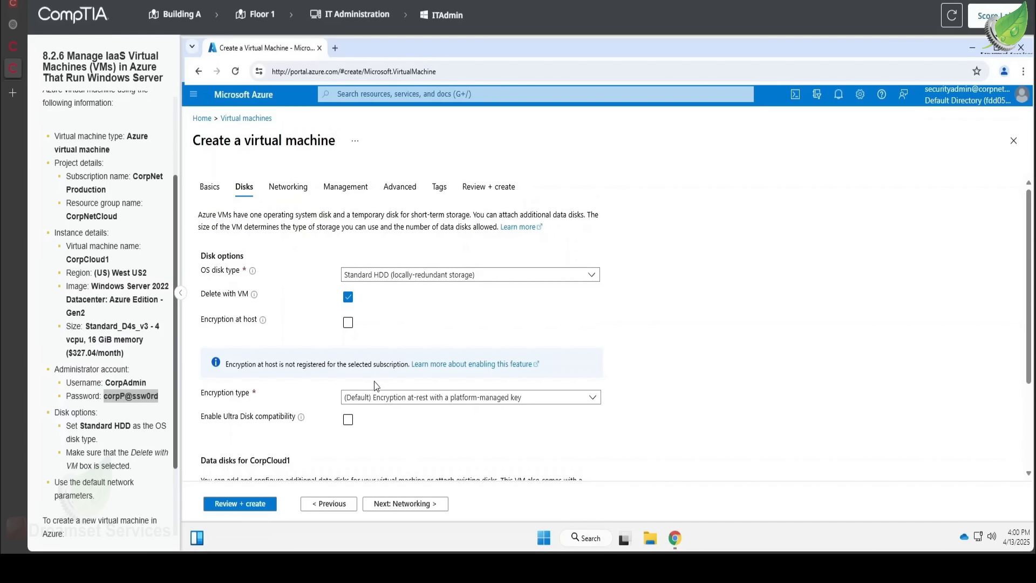
scroll(379, 380, "down", 3)
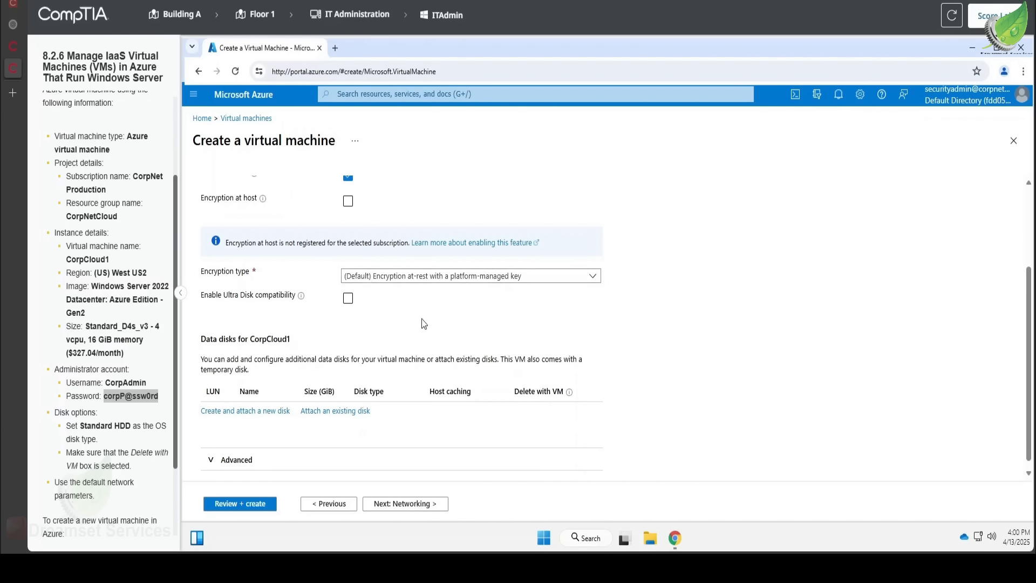
scroll(351, 318, "up", 3)
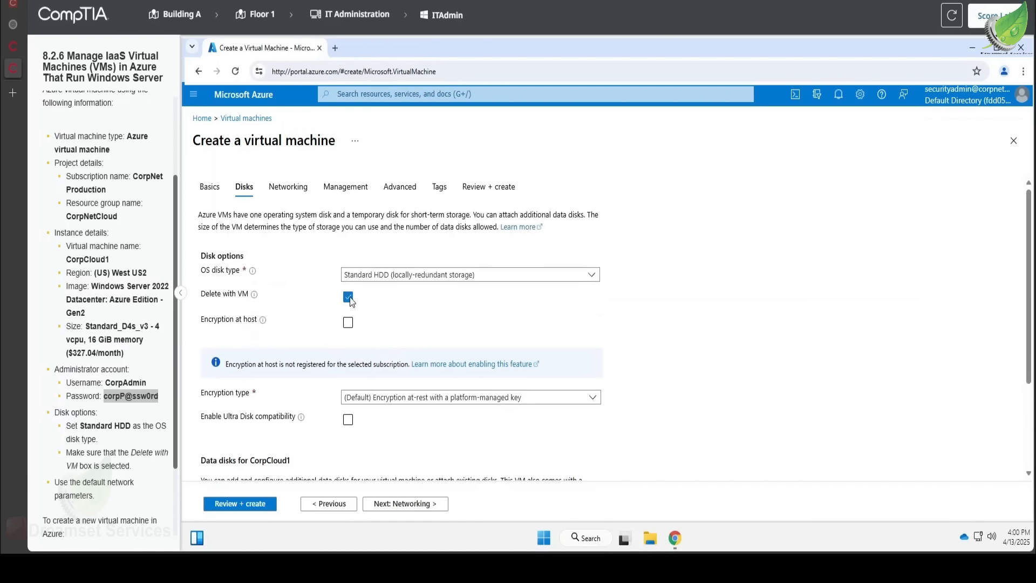
scroll(410, 373, "down", 3)
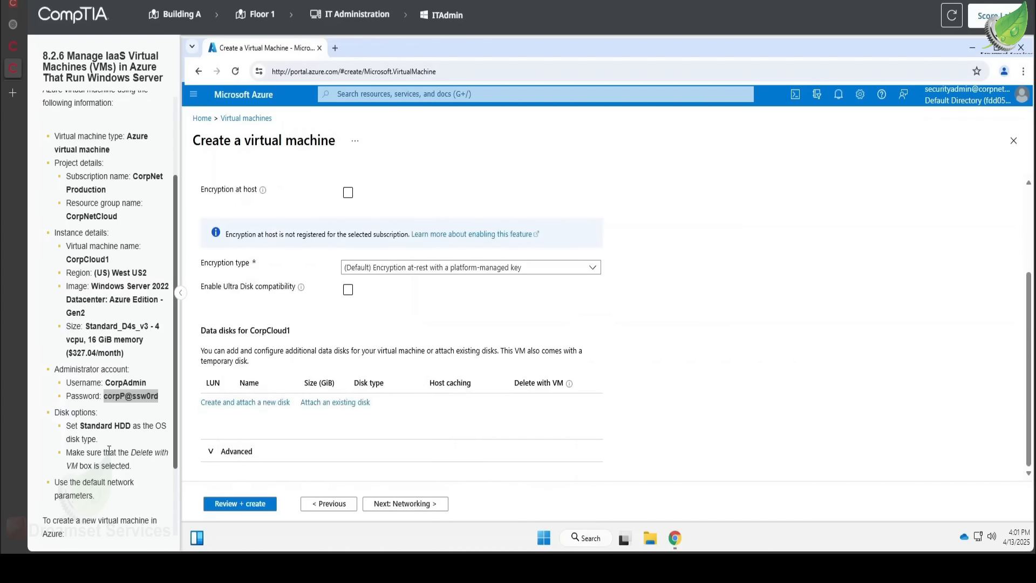
scroll(142, 471, "down", 1)
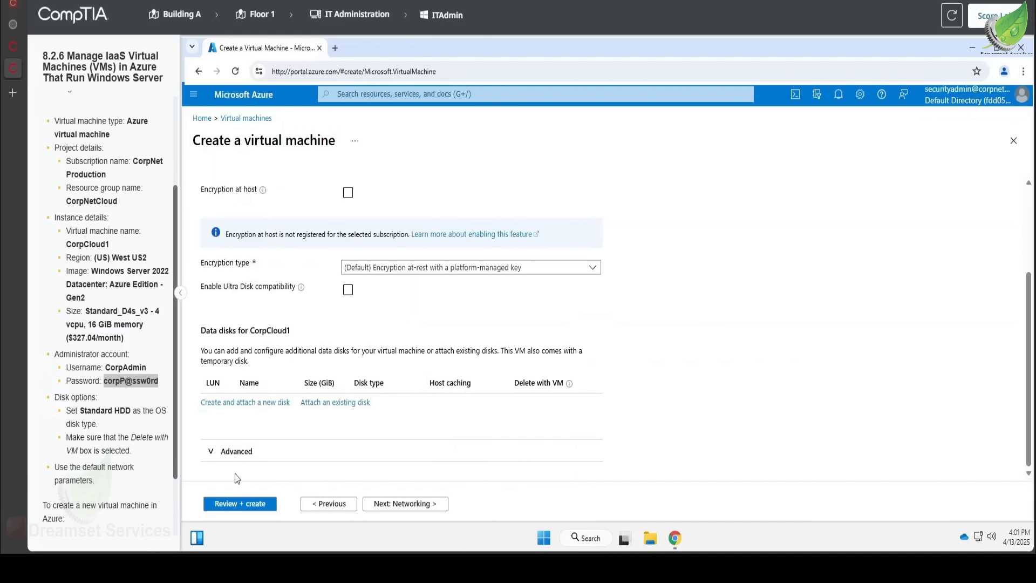
Create the virtual machine with the default network settings after reviewing its configuration summary
left_click(417, 506)
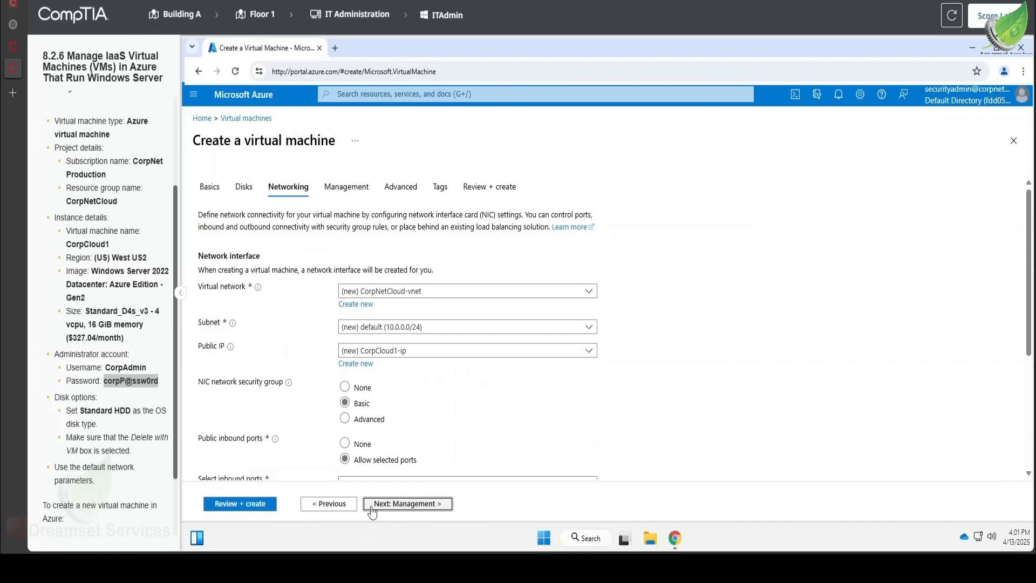
left_click(248, 510)
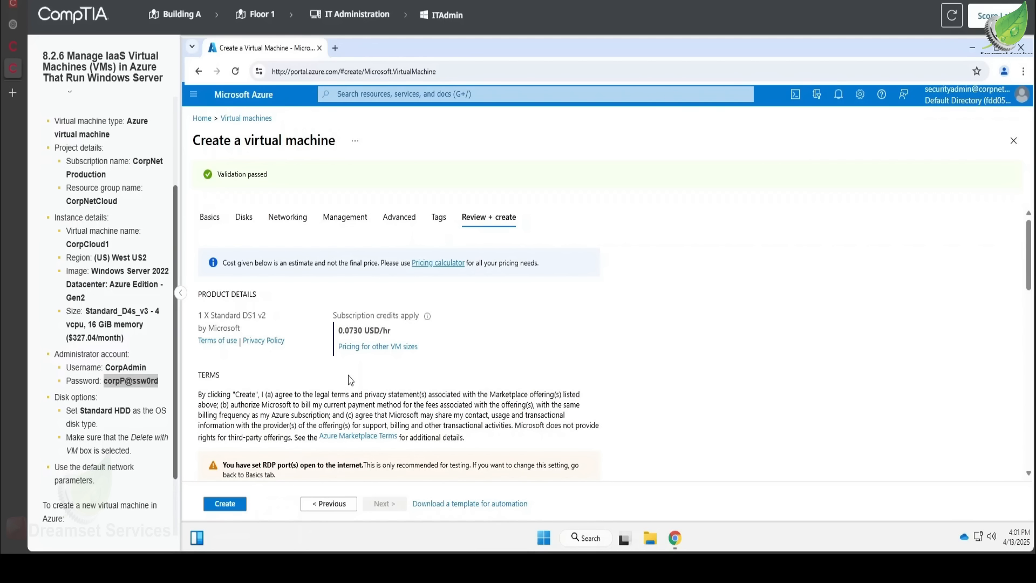
scroll(361, 375, "down", 5)
scroll(362, 372, "down", 6)
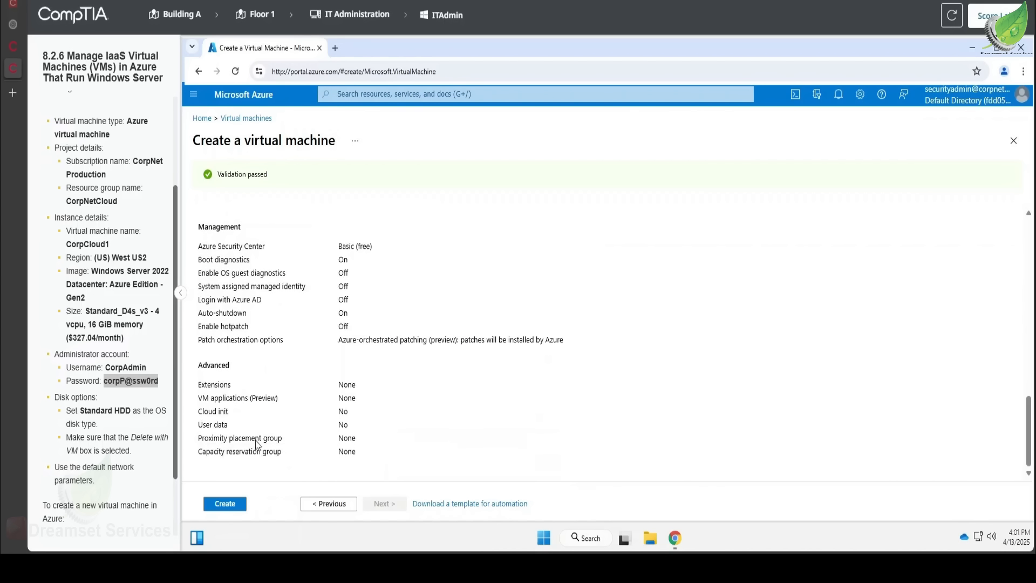
left_click(231, 505)
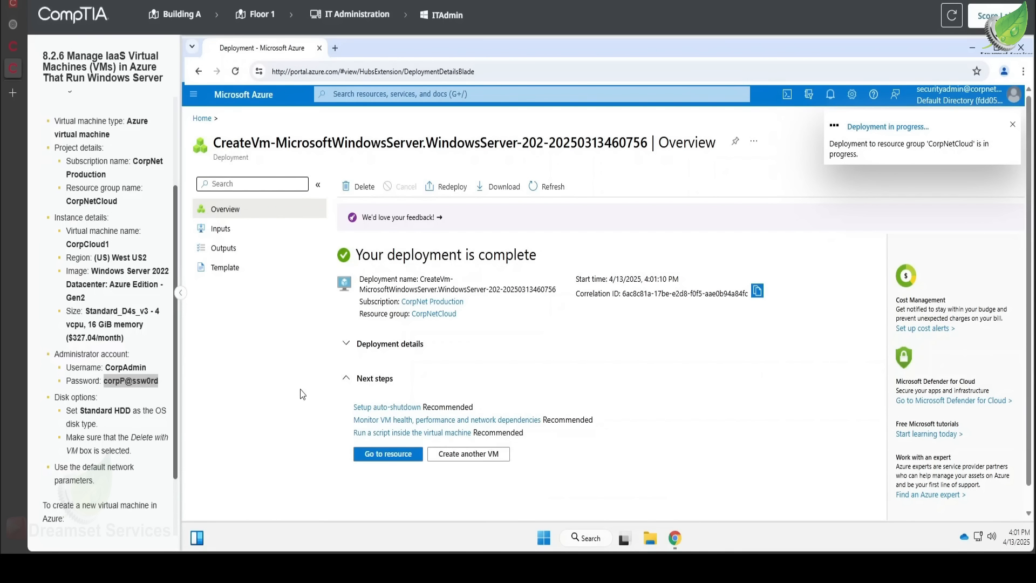
Open the SSH connection options of the deployed CorpCloud1 resource and try to test the connection
left_click(393, 459)
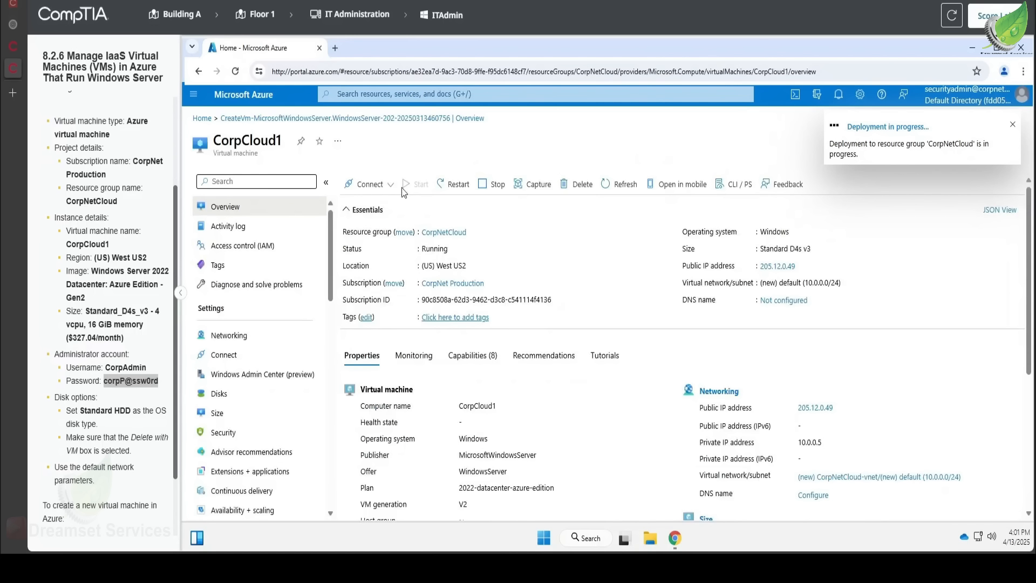
left_click(363, 189)
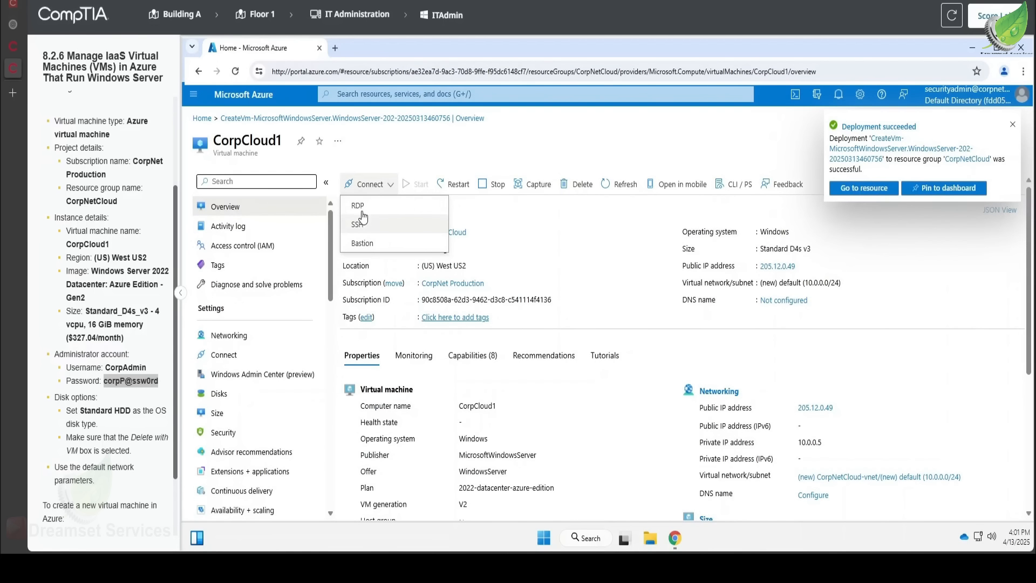
left_click(574, 128)
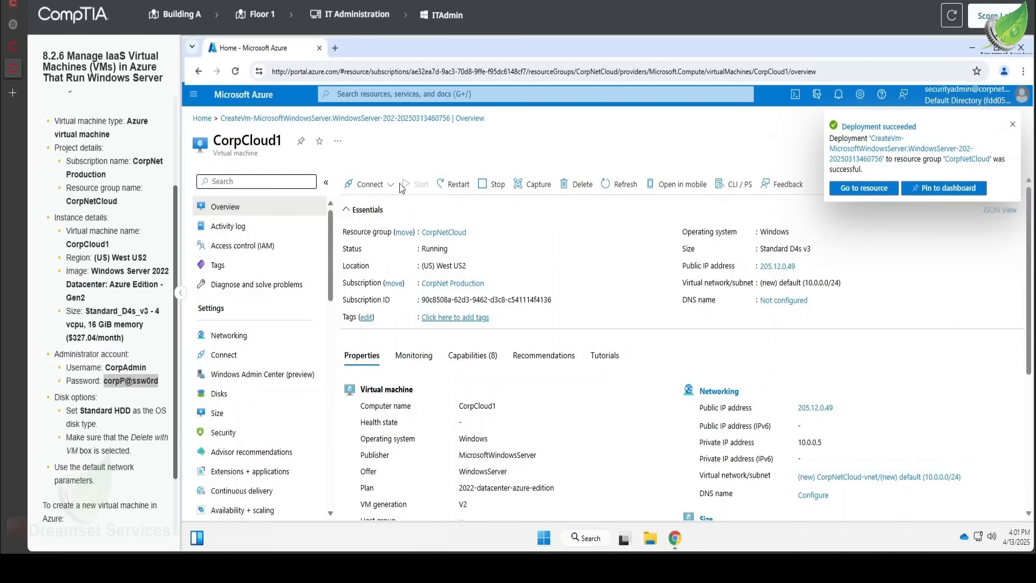
left_click(363, 186)
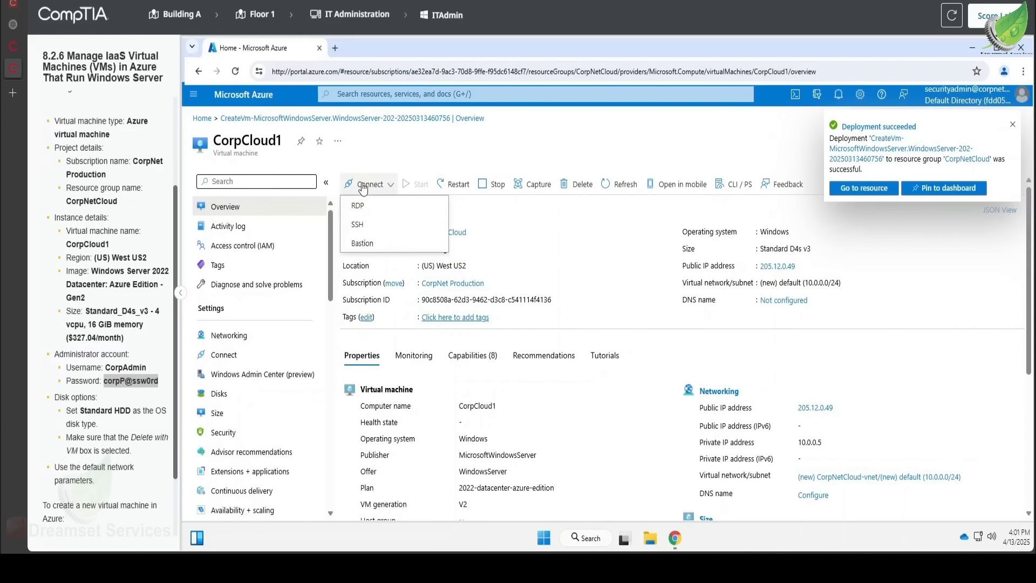
left_click(365, 227)
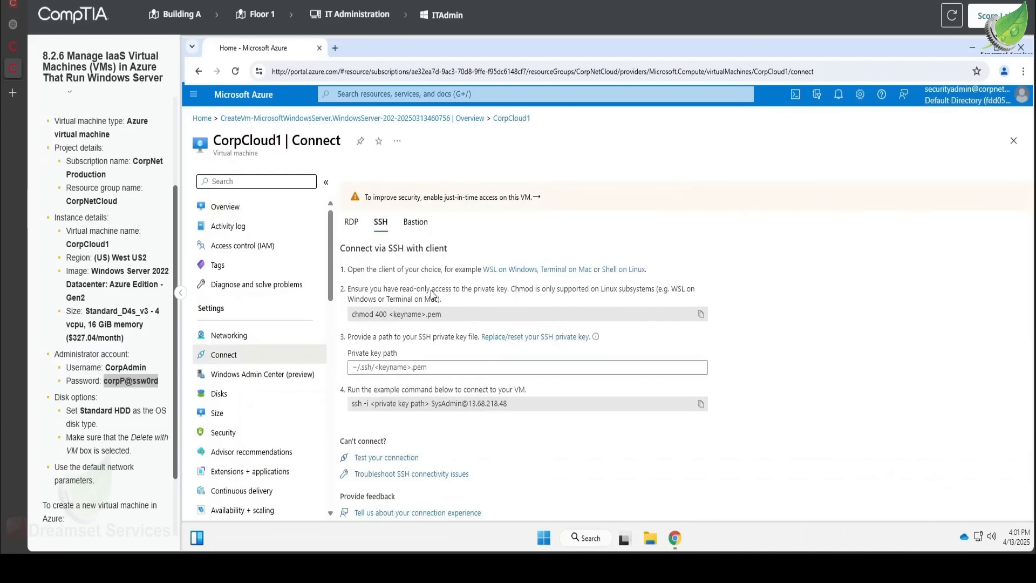
left_click(387, 459)
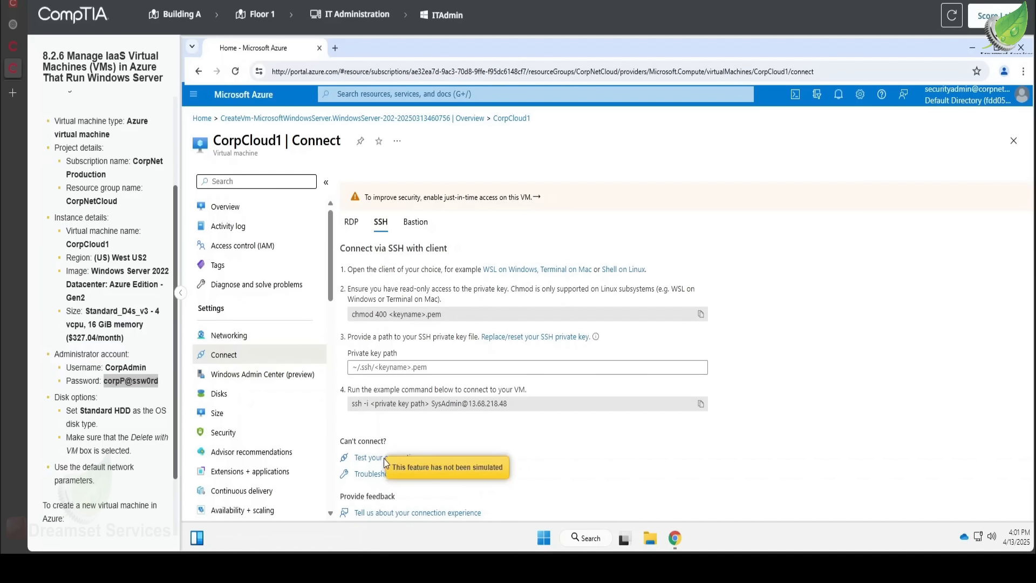
Download the RDP file for connecting to CorpCloud1 and try to open it from the browser
left_click(351, 222)
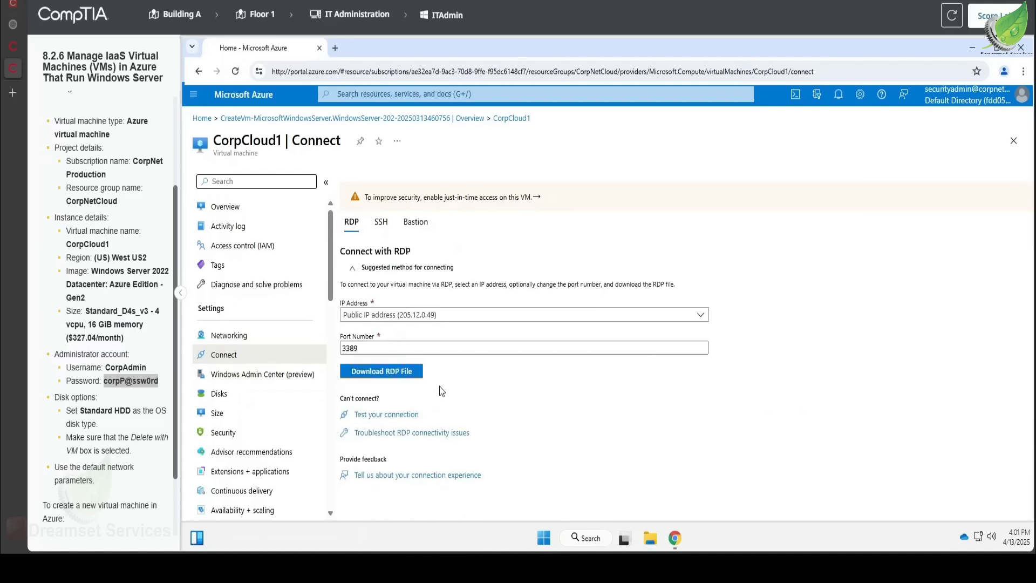
left_click(392, 371)
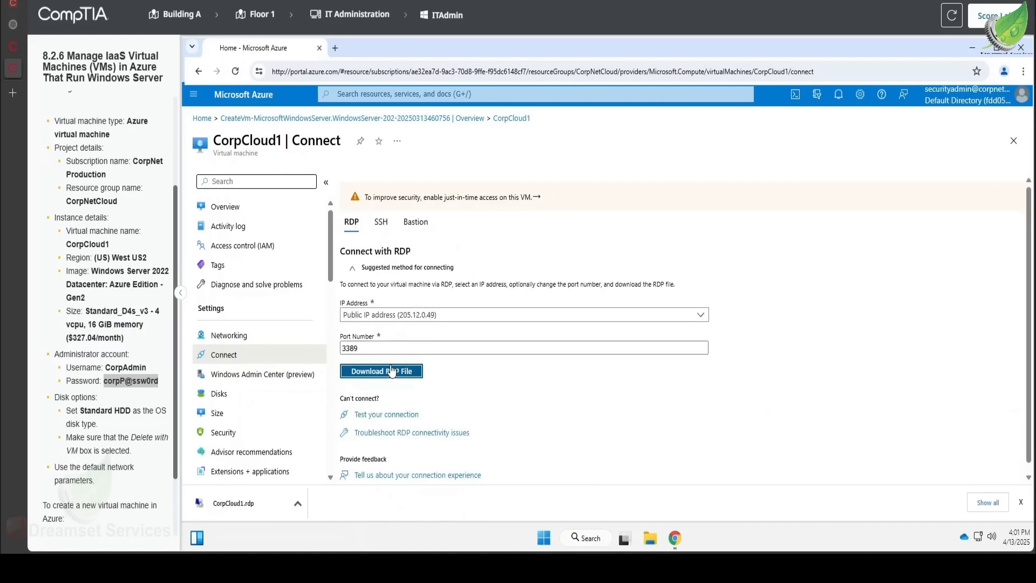
left_click(213, 511)
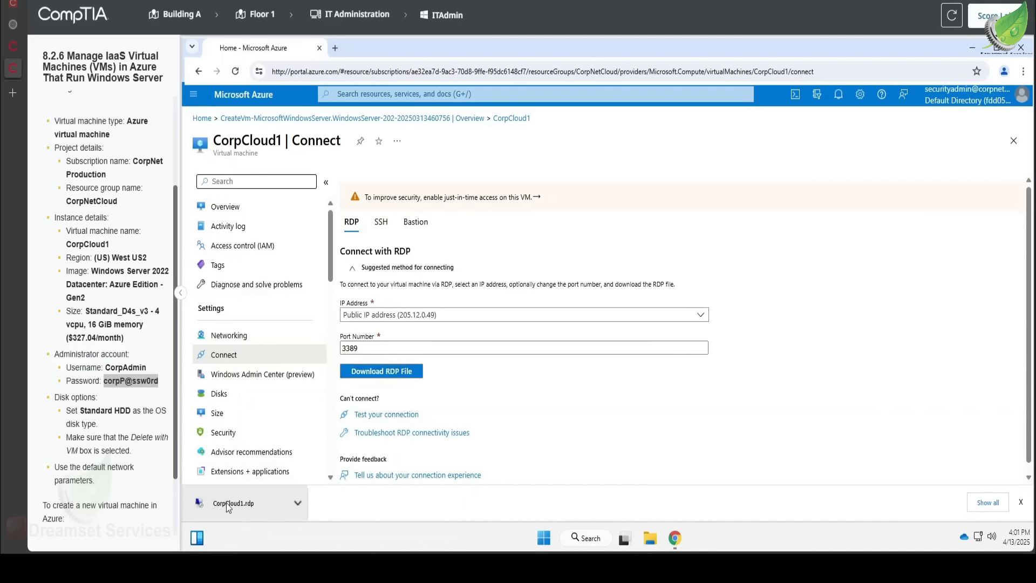
left_click(301, 510)
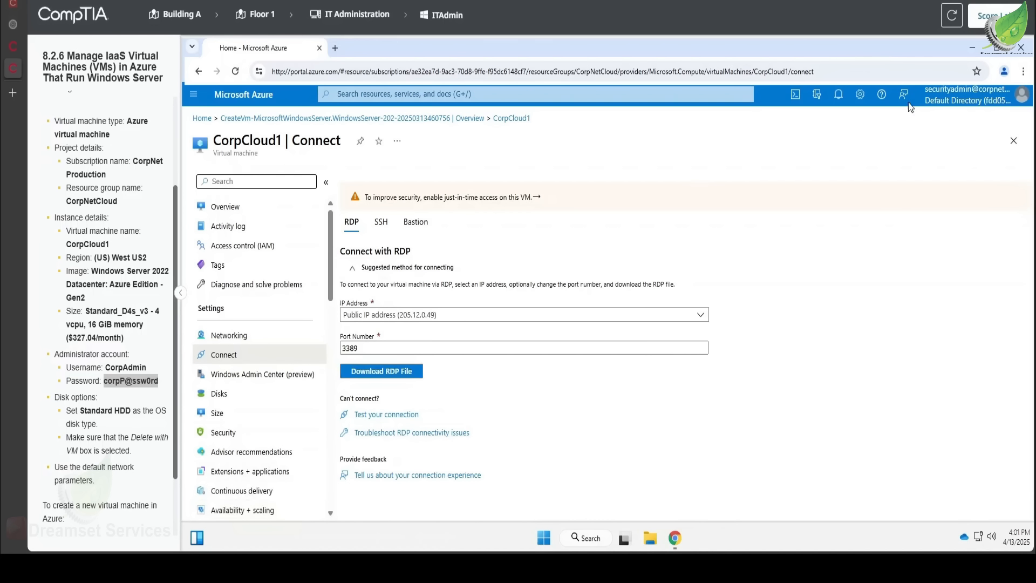
Switch to File Explorer and try to open CorpCloud1.rdp from the Downloads folder
left_click(649, 535)
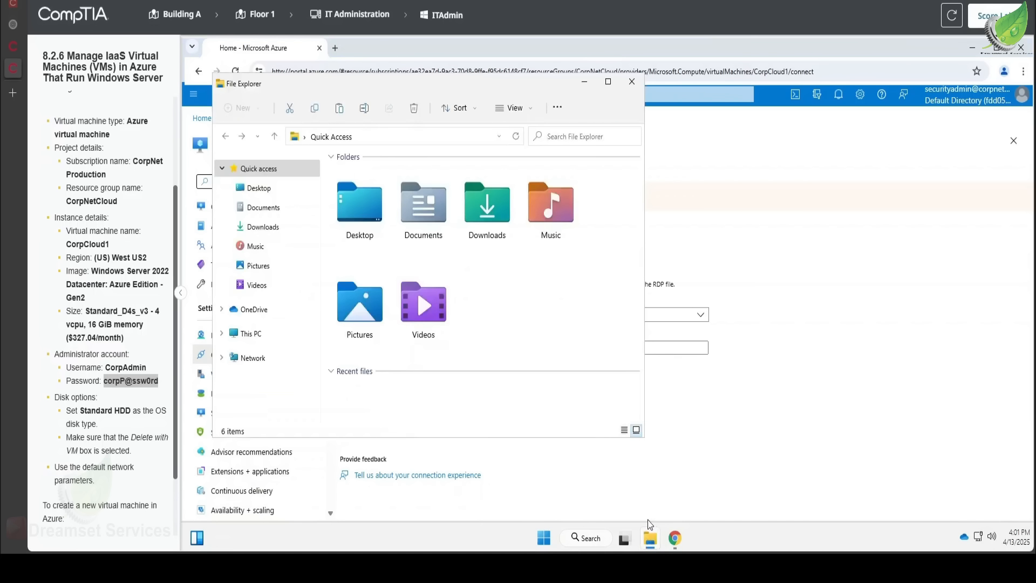
left_click(499, 217)
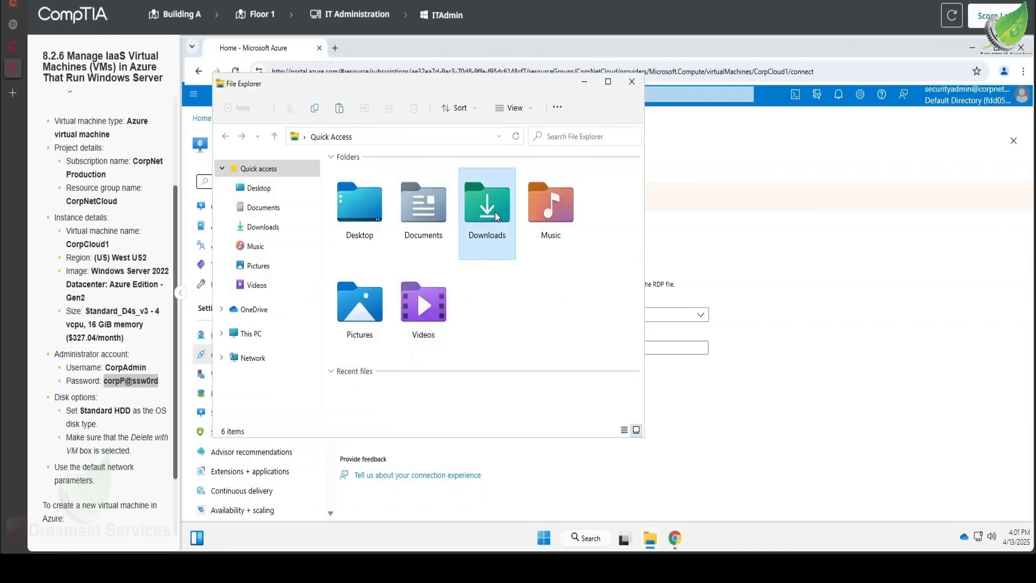
double_click(497, 216)
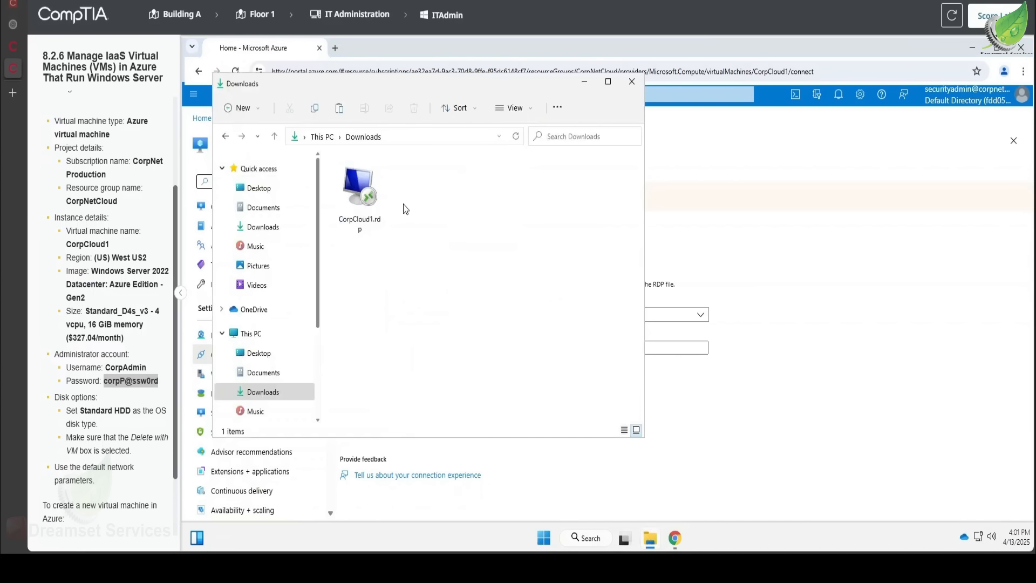
right_click(339, 204)
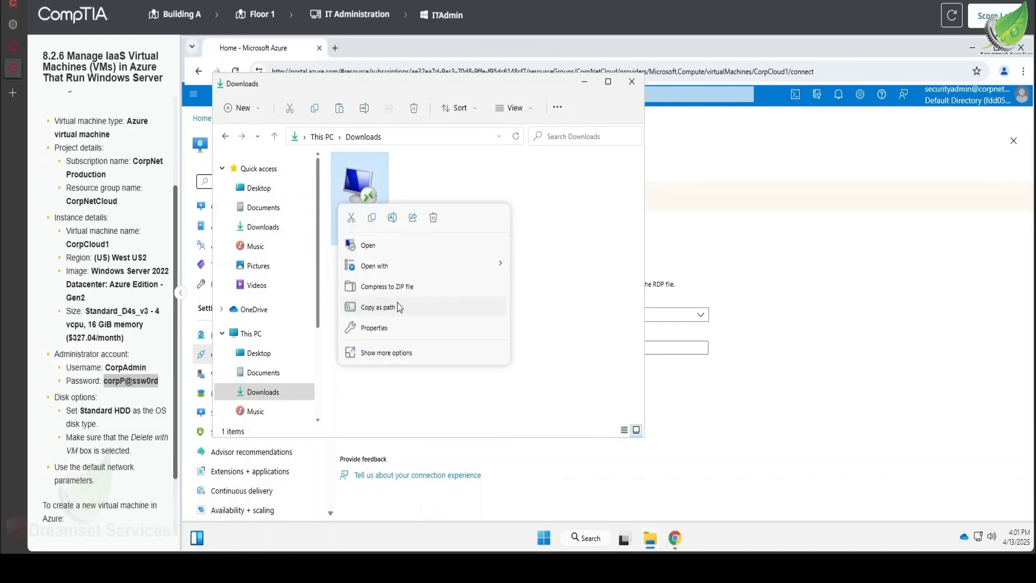
left_click(393, 249)
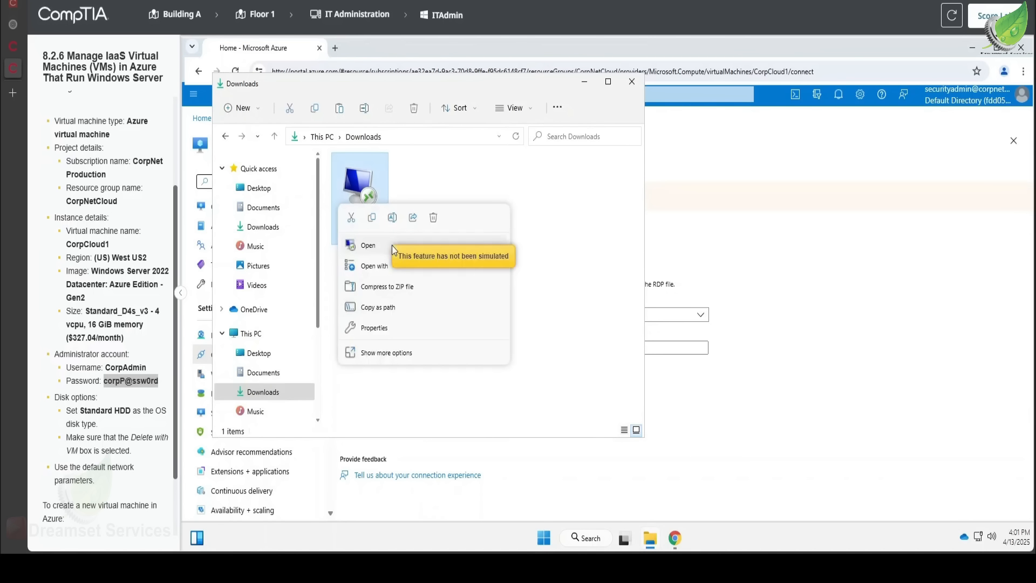
left_click(613, 211)
left_click(612, 212)
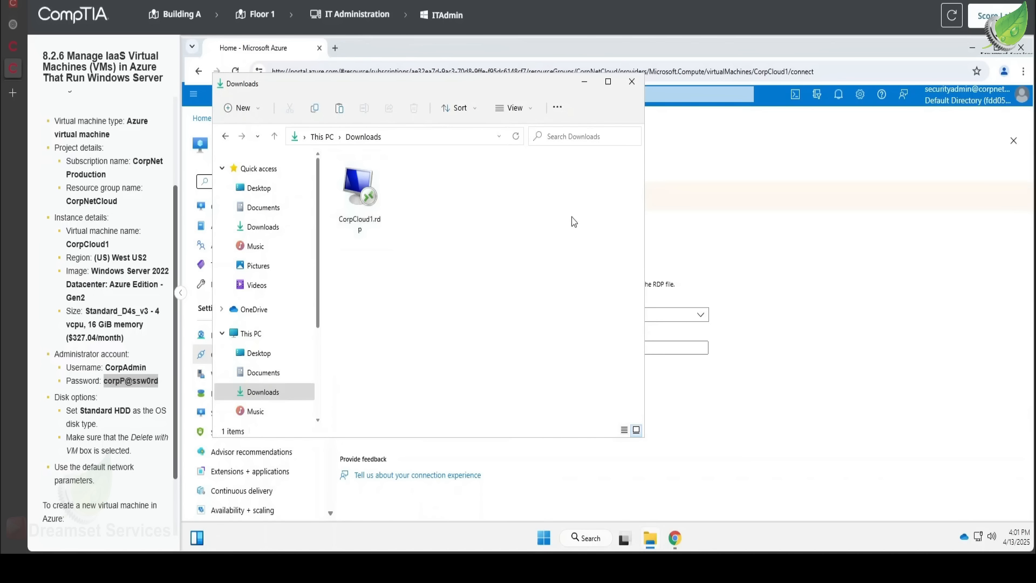
left_click(632, 82)
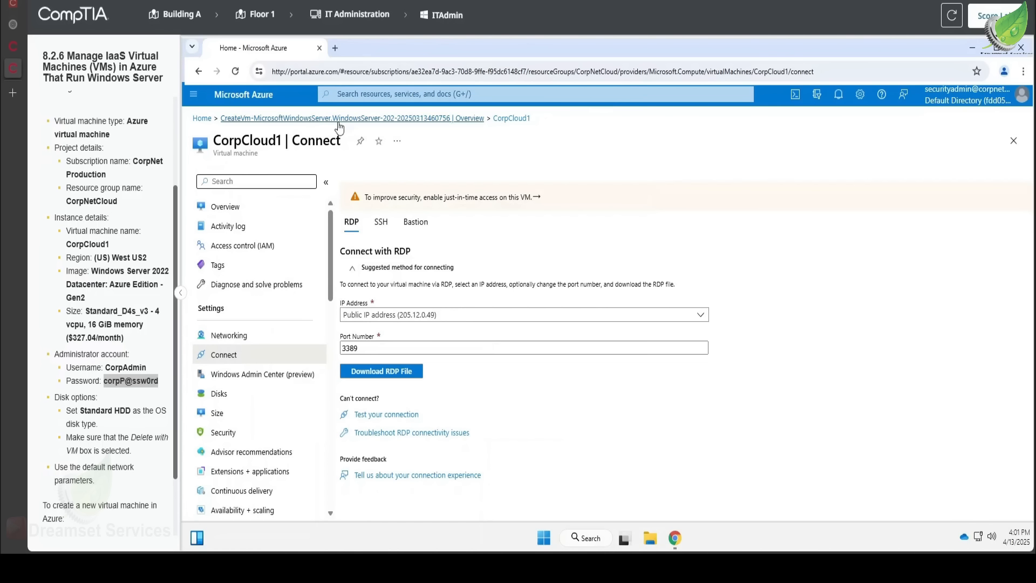
Check CorpCloud1's properties on its overview page and submit the lab for scoring
left_click(198, 71)
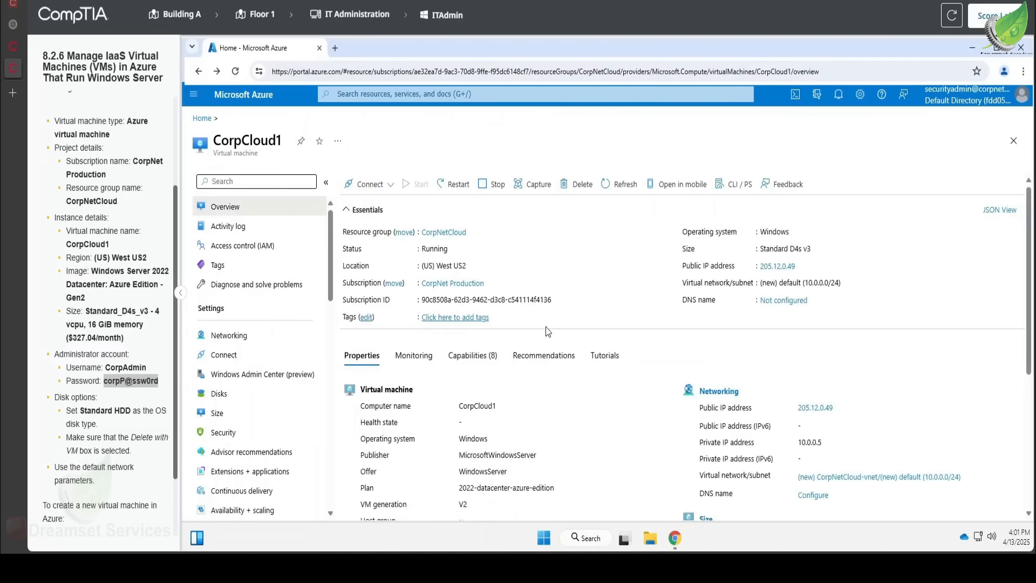
scroll(493, 304, "down", 4)
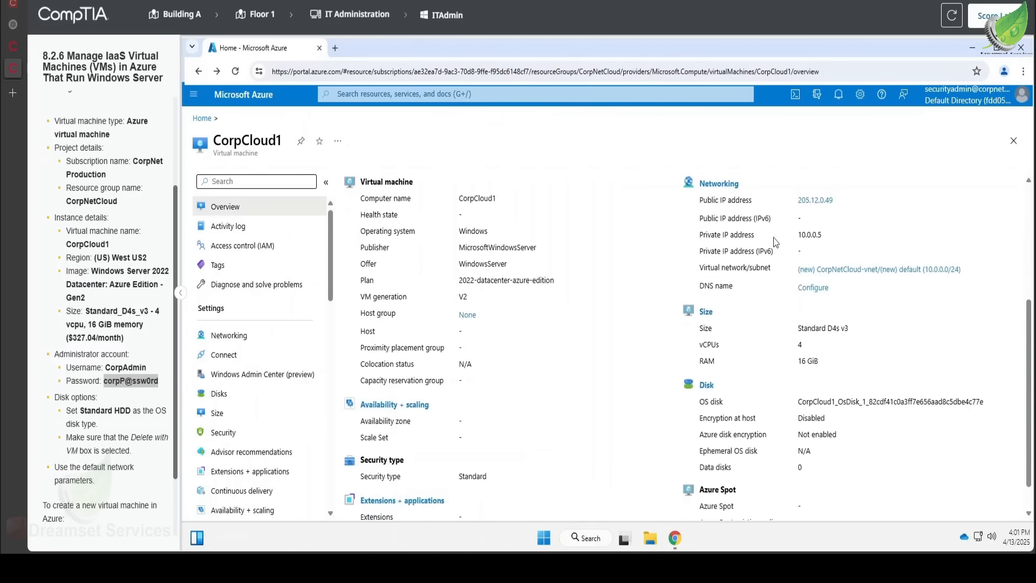
left_click(990, 16)
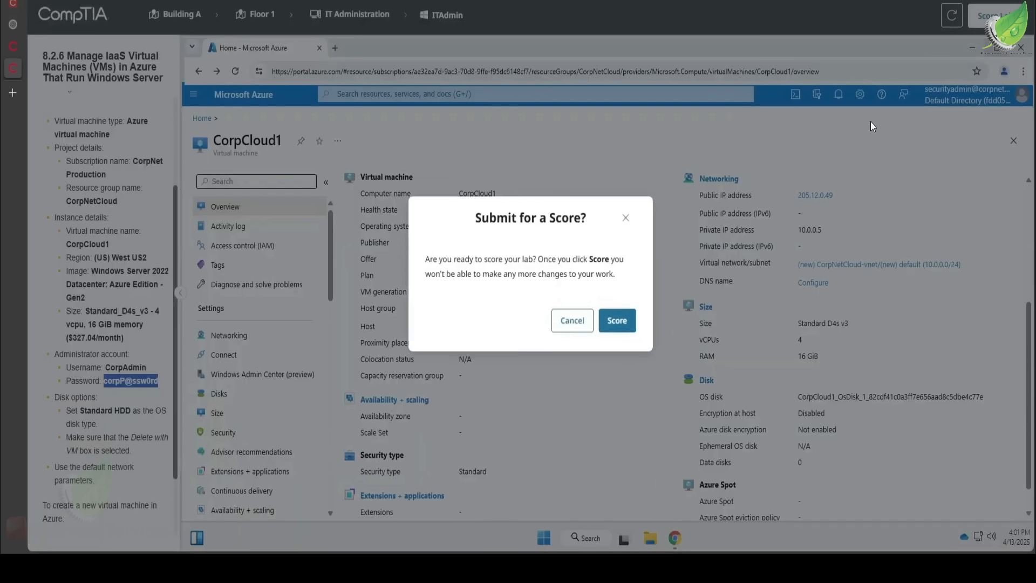
left_click(636, 326)
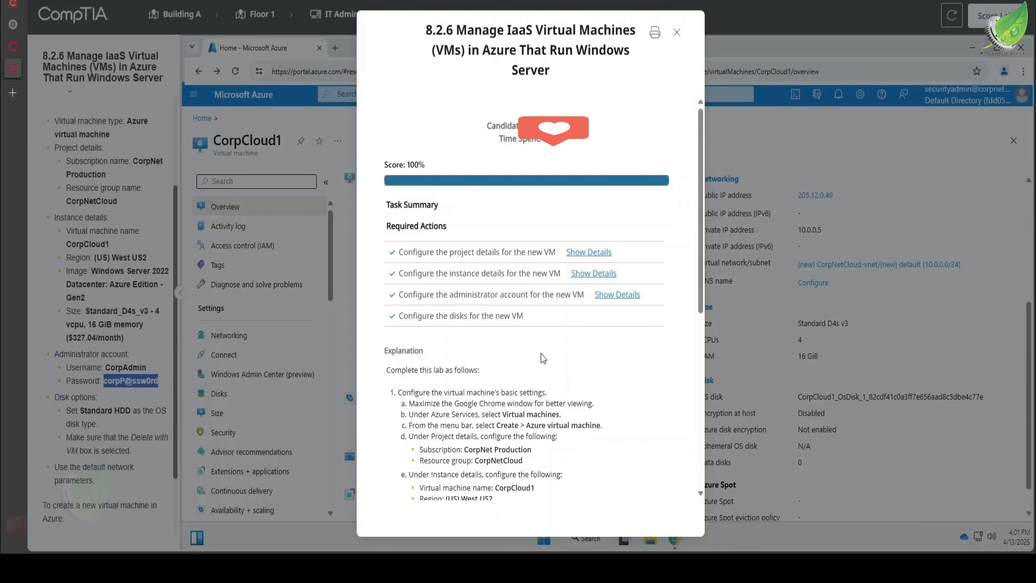
Examine the score report's project, instance and administrator account details and the lab's explanation
scroll(527, 345, "down", 2)
scroll(527, 346, "down", 3)
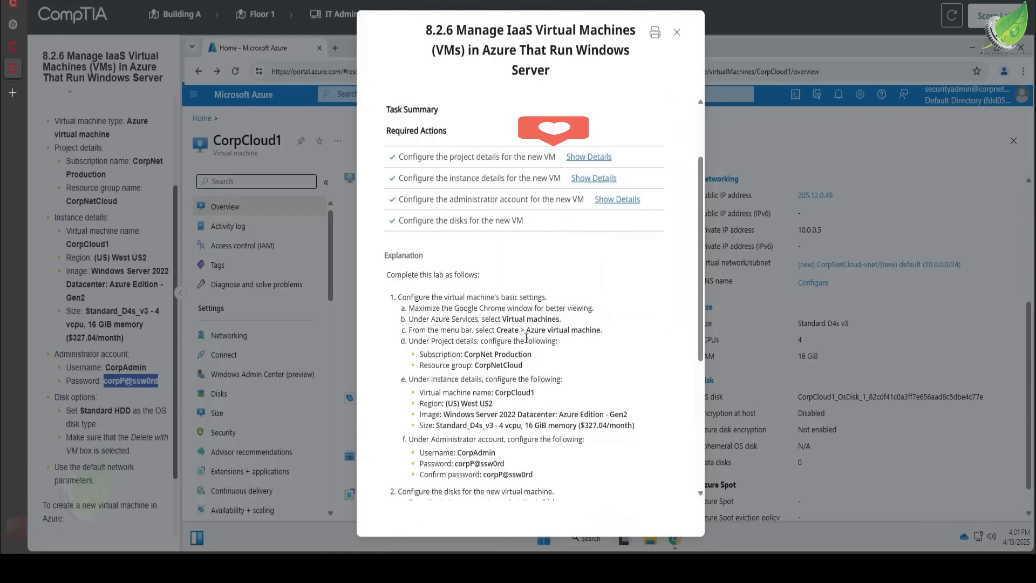
left_click(587, 132)
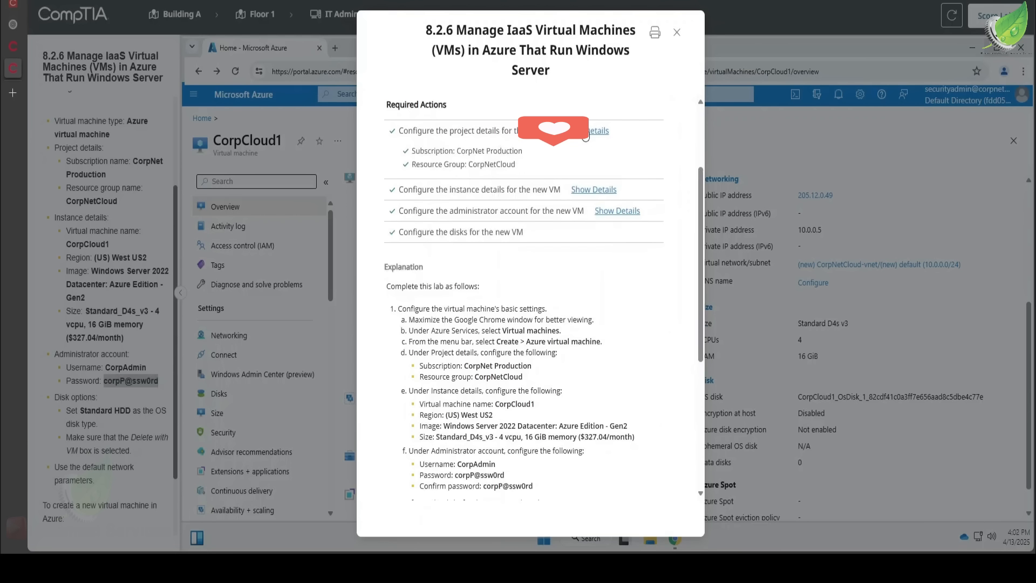
left_click(595, 192)
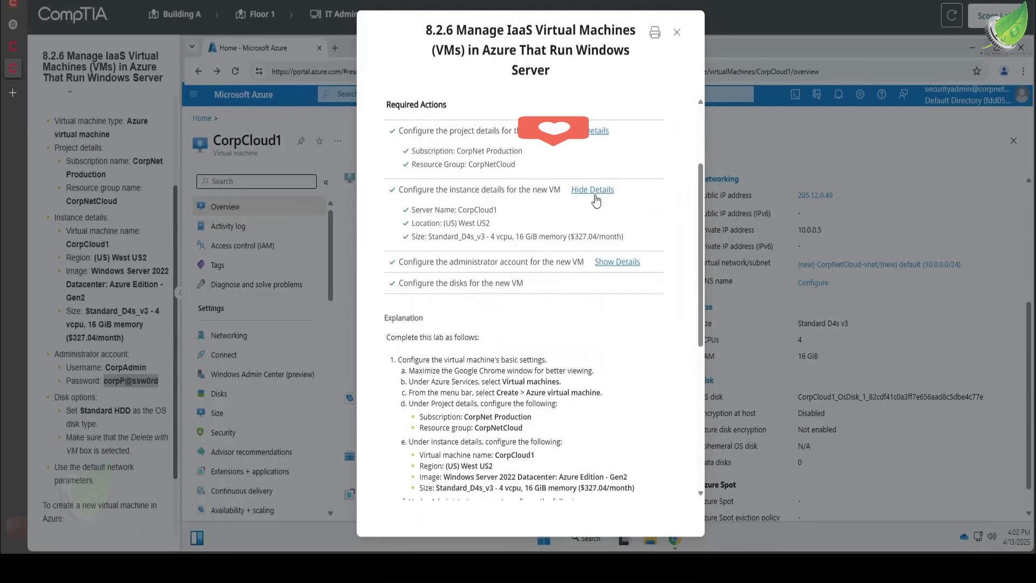
left_click(615, 269)
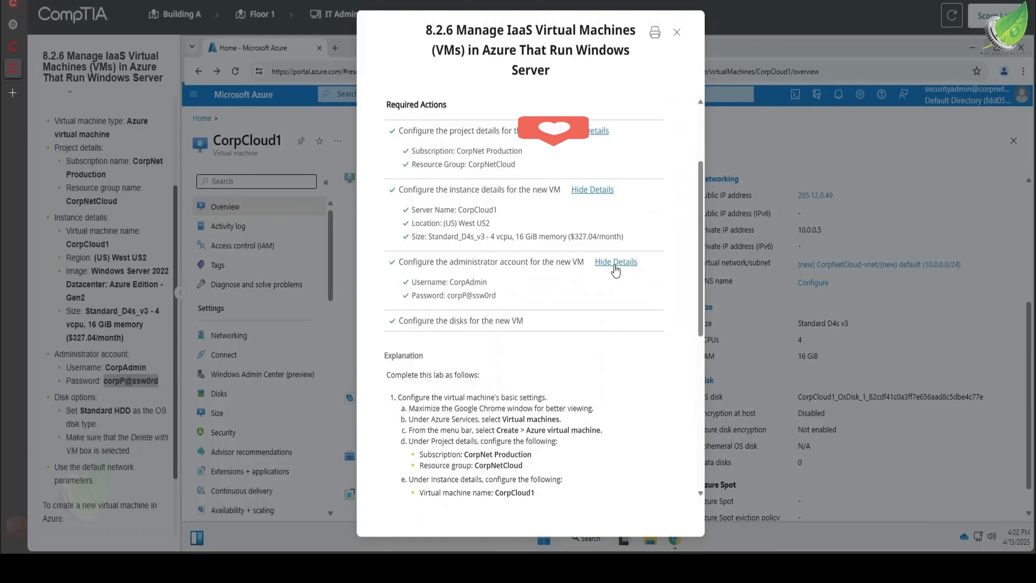
scroll(510, 297, "down", 3)
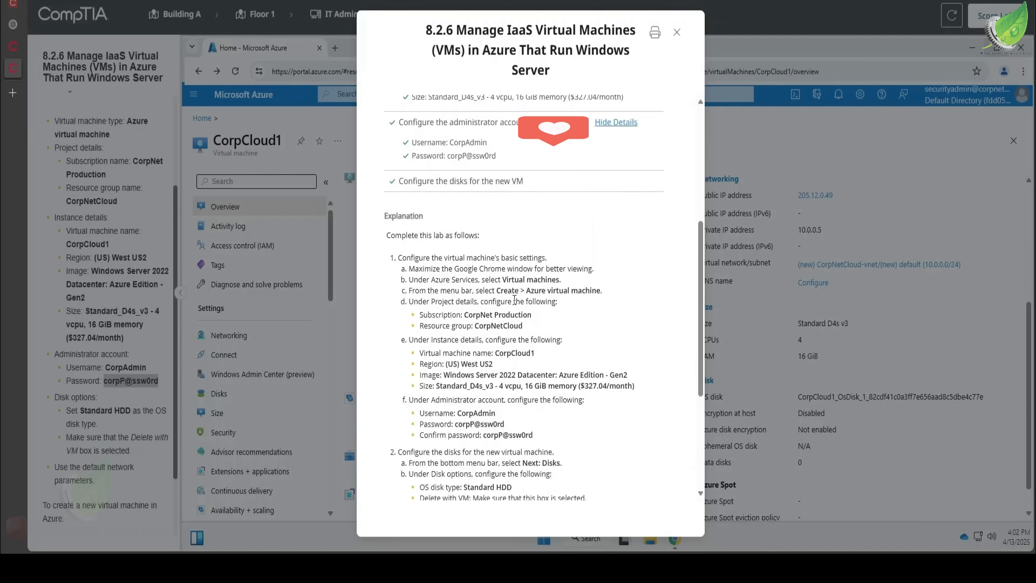
scroll(514, 298, "down", 2)
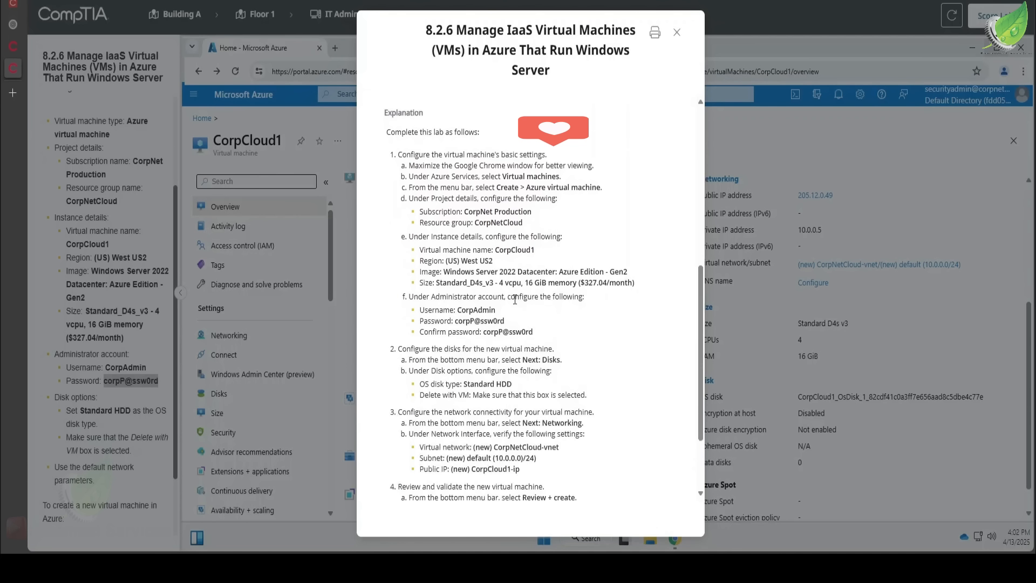
scroll(515, 299, "down", 2)
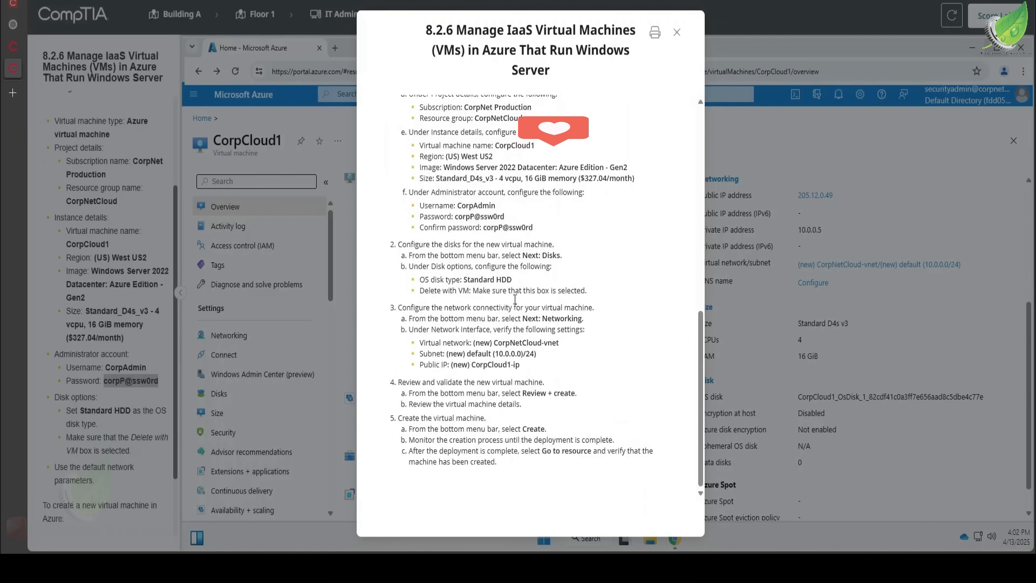